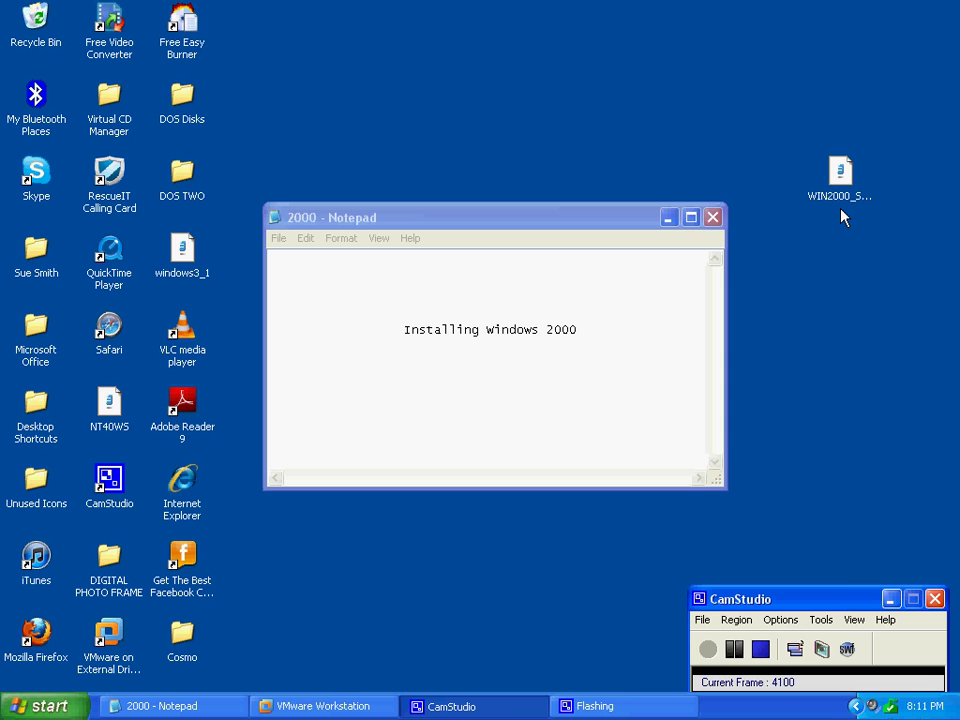
# Switch from the 'Installing Windows 2000' Notepad note to VMware Workstation
pyautogui.click(349, 708)
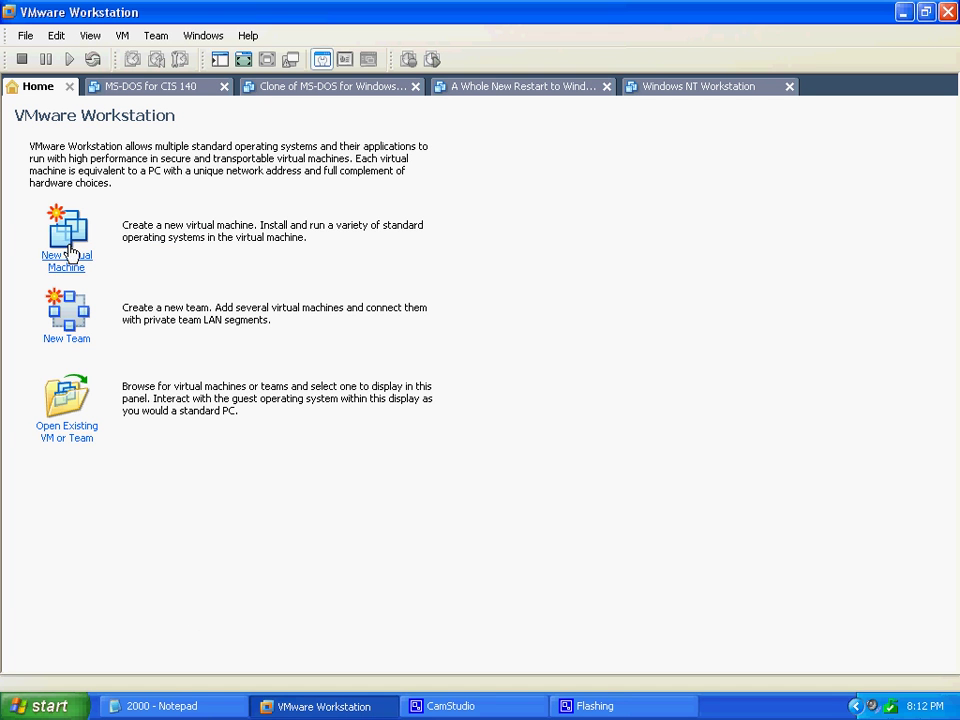
# Start a Typical new virtual machine installing from the Desktop's WIN2000_SERVER disc image
pyautogui.click(66, 265)
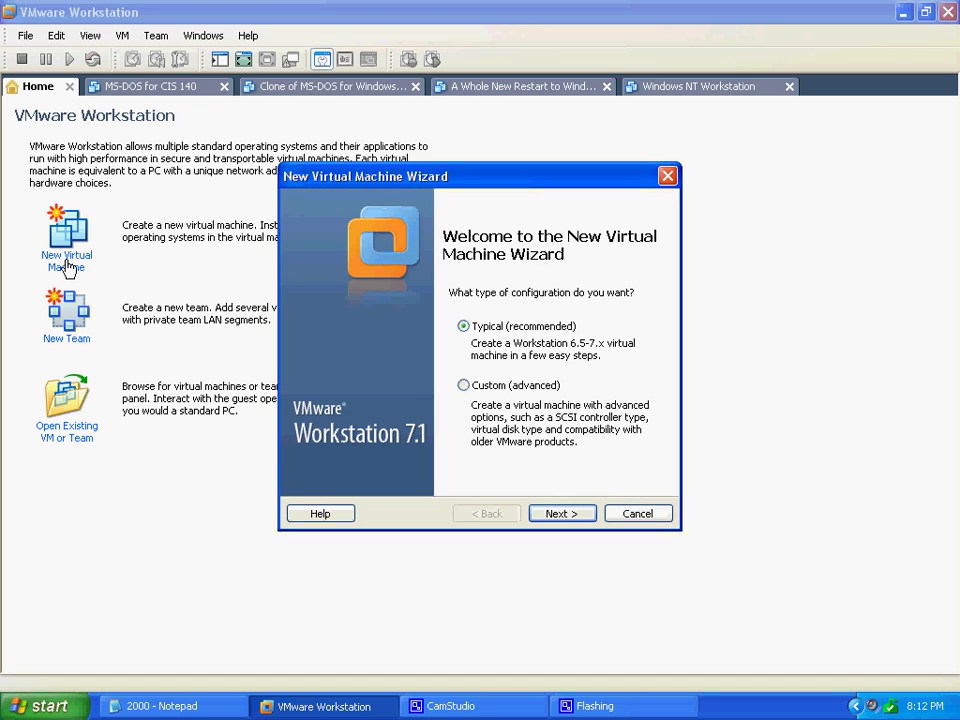
pyautogui.click(569, 516)
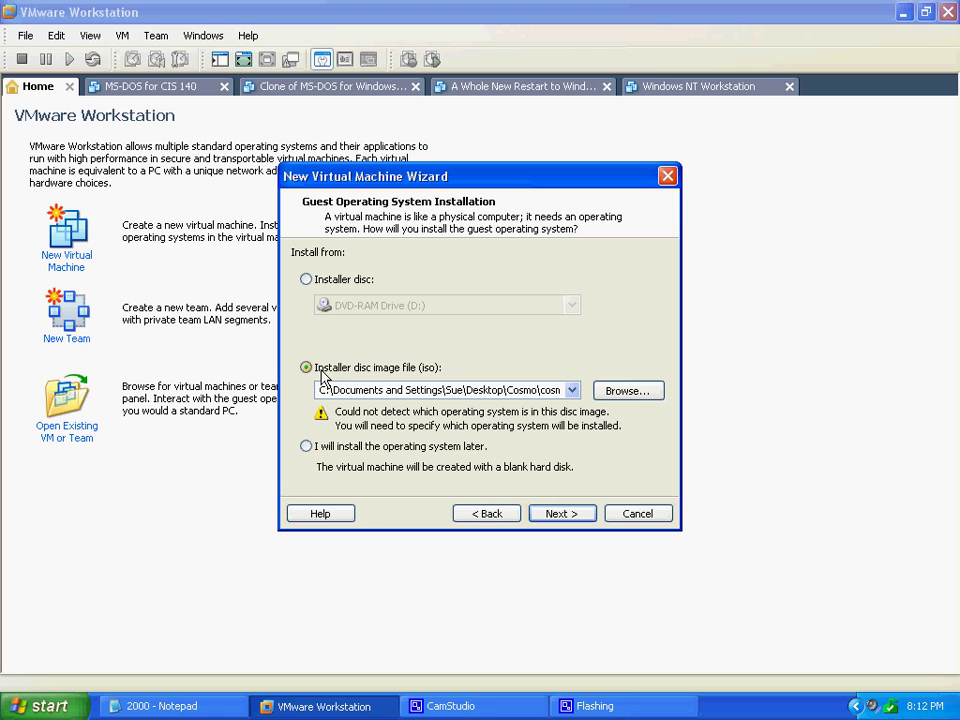
pyautogui.click(637, 392)
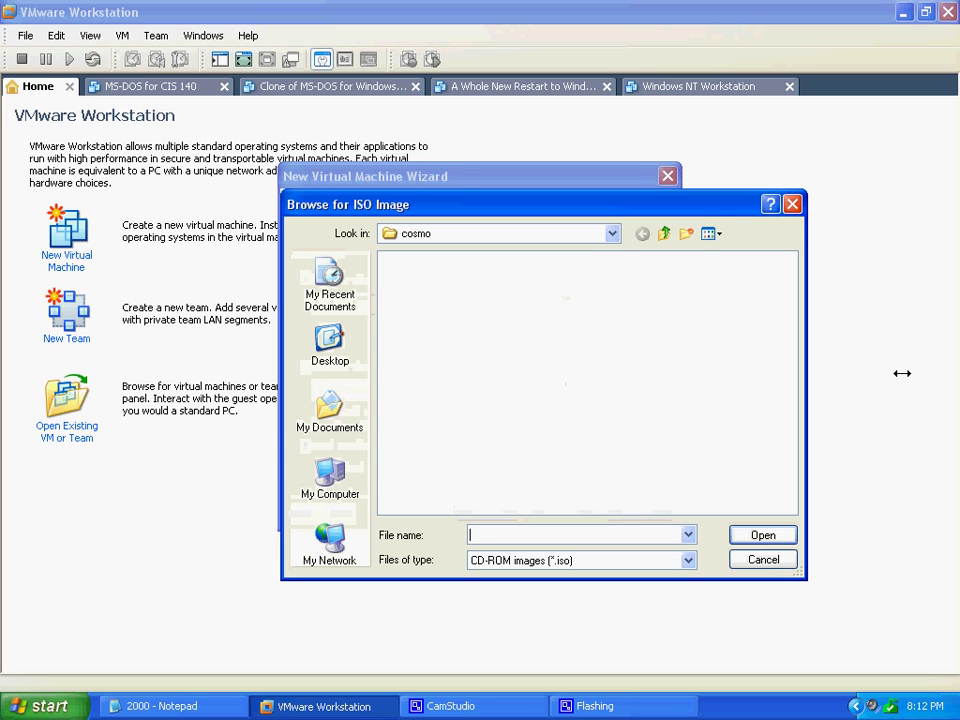
pyautogui.click(613, 234)
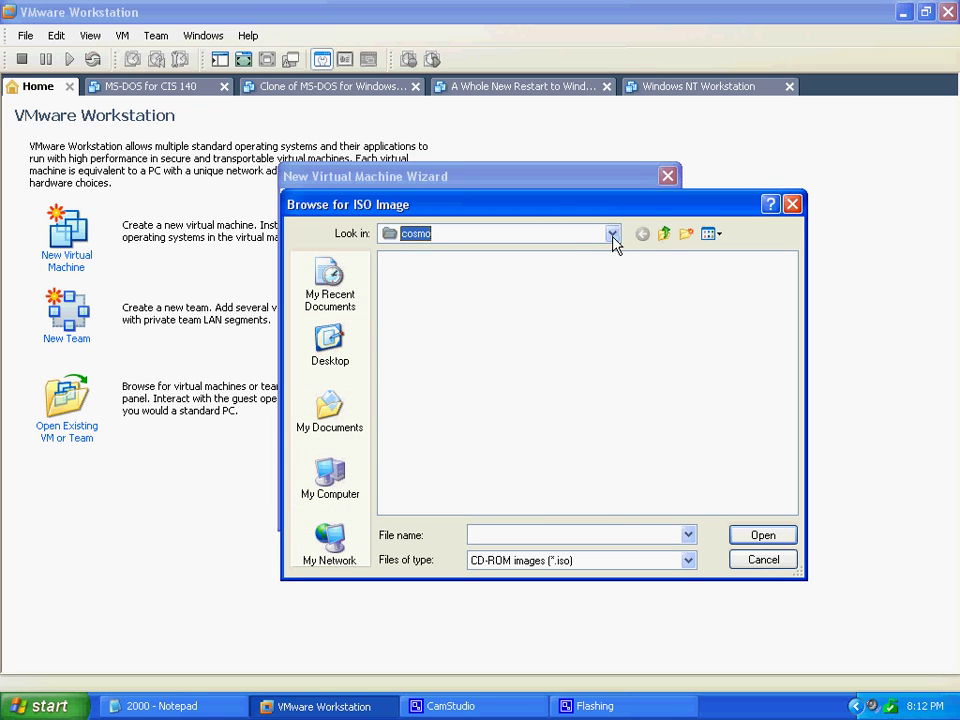
pyautogui.click(418, 268)
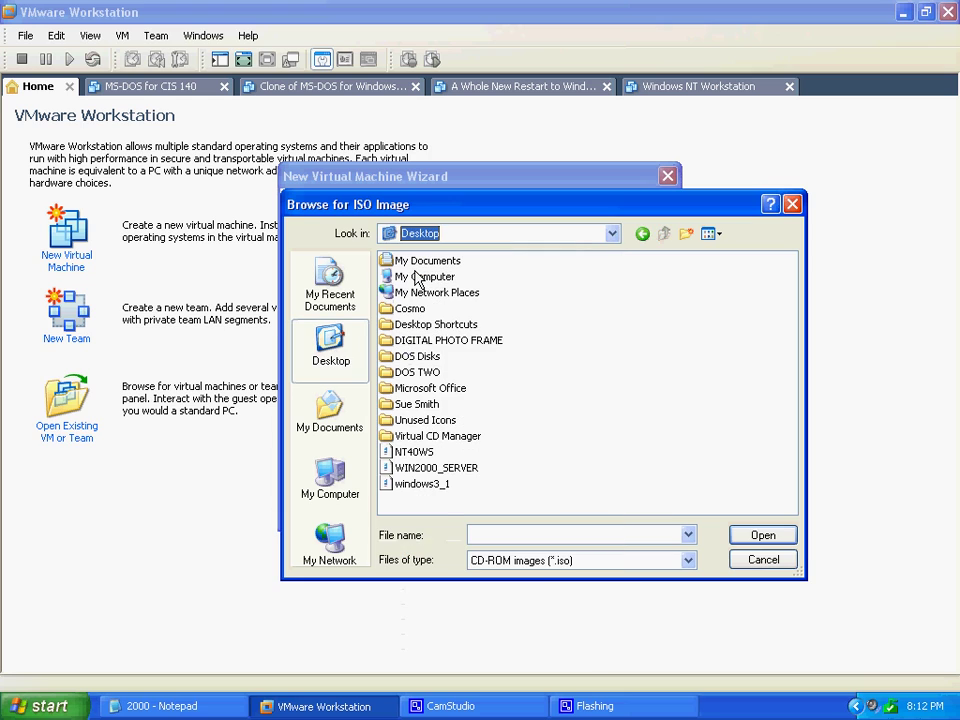
pyautogui.click(424, 470)
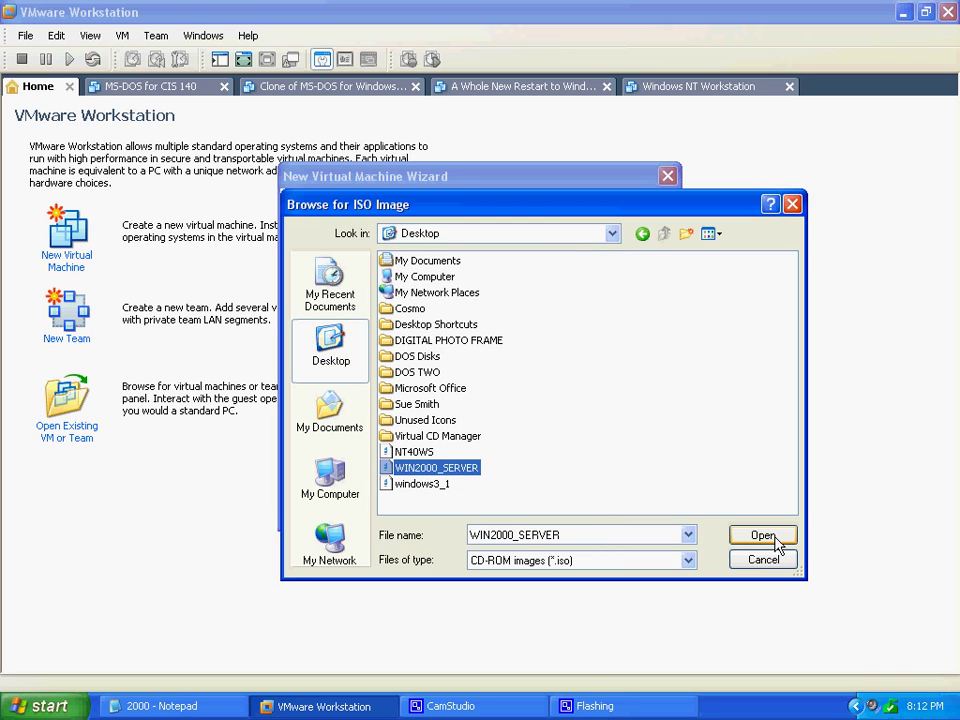
pyautogui.click(770, 539)
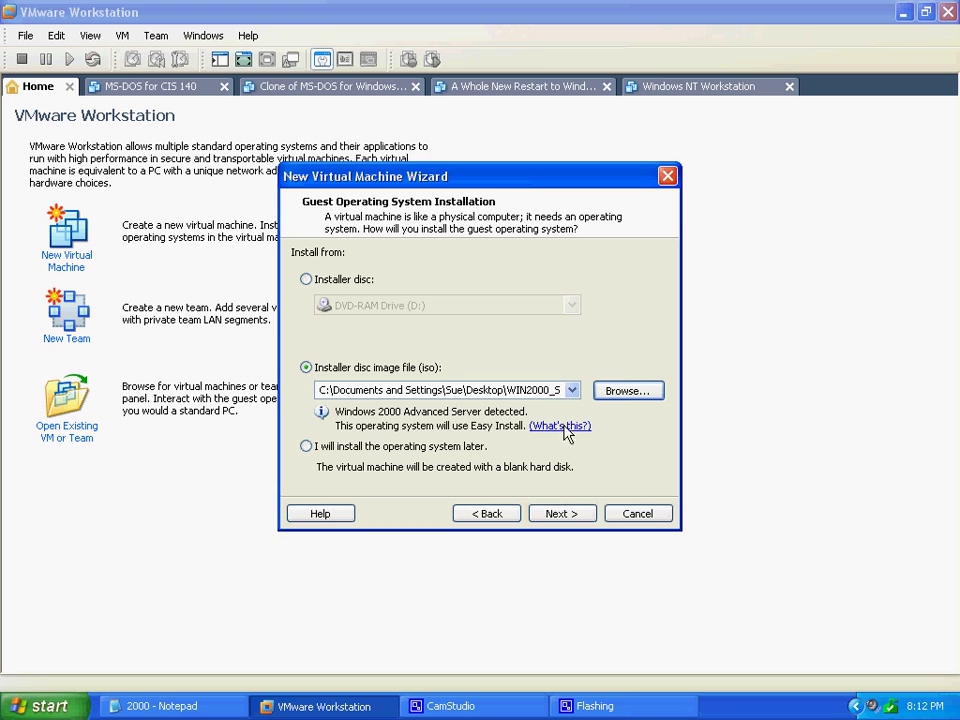
# On the Easy Install Information page, enter the full Windows product key, correcting a mistyped character
pyautogui.click(561, 516)
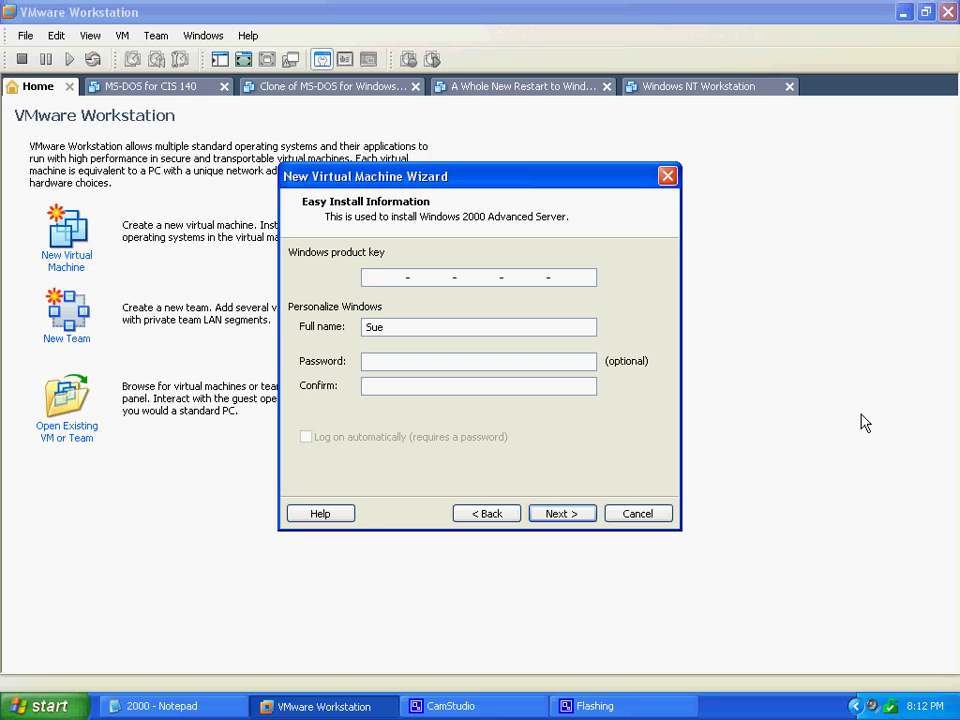
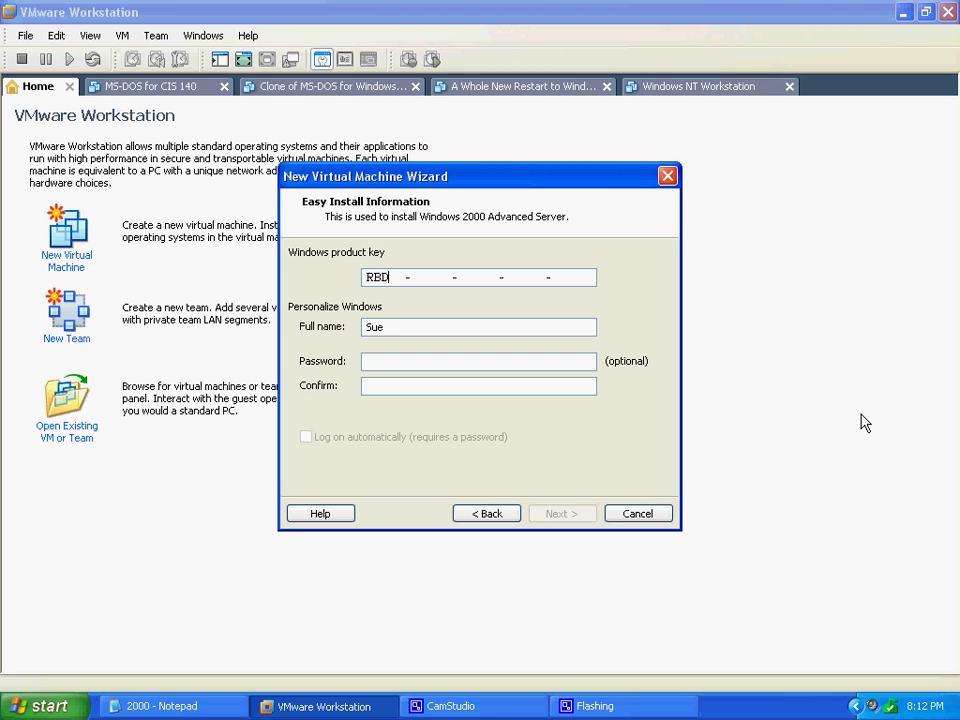
pyautogui.hotkey('shift', 'Tab')
pyautogui.click(406, 280)
pyautogui.press('BackSpace')
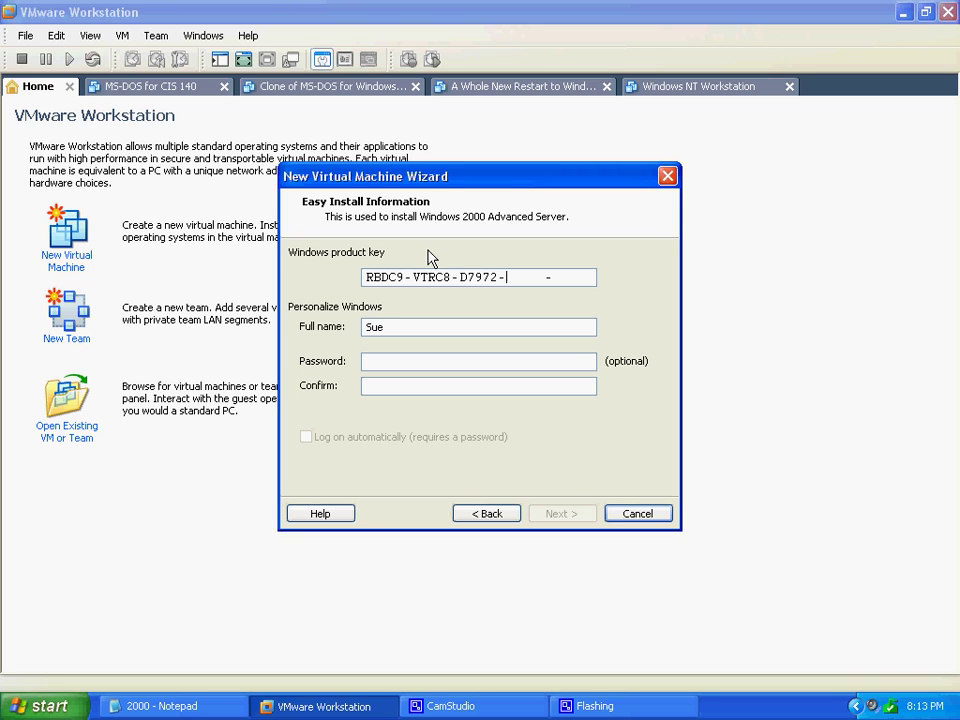
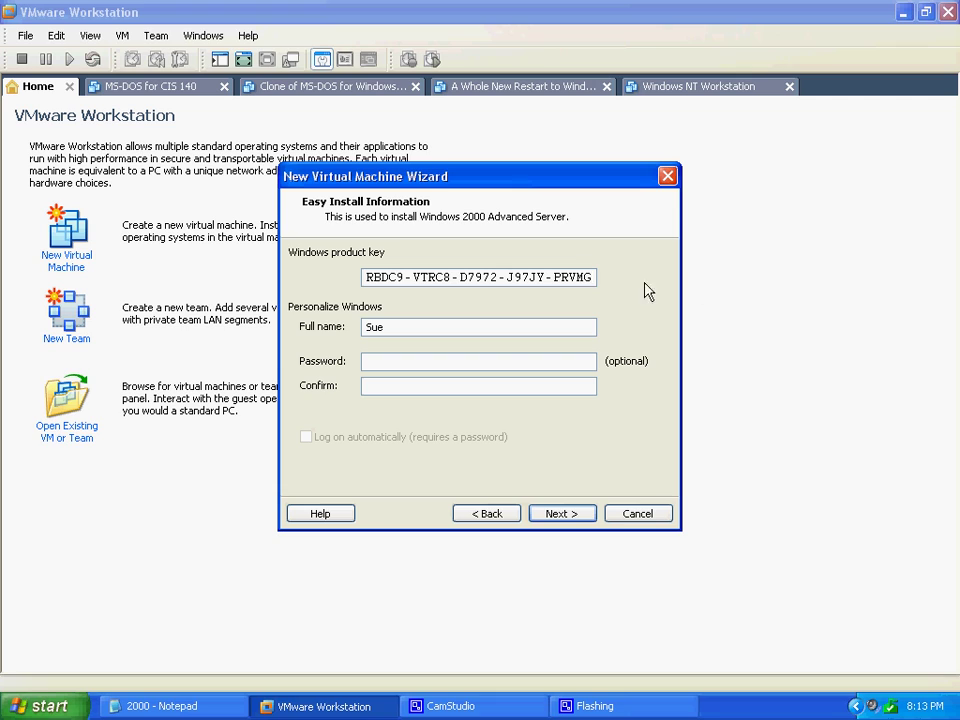
pyautogui.moveTo(595, 280); pyautogui.dragTo(553, 280)
# Fill in the user's full name, password and confirmation, and turn on automatic log on
pyautogui.click(594, 280)
pyautogui.click(455, 330)
pyautogui.write('Smith')
pyautogui.click(378, 365)
pyautogui.write('******')
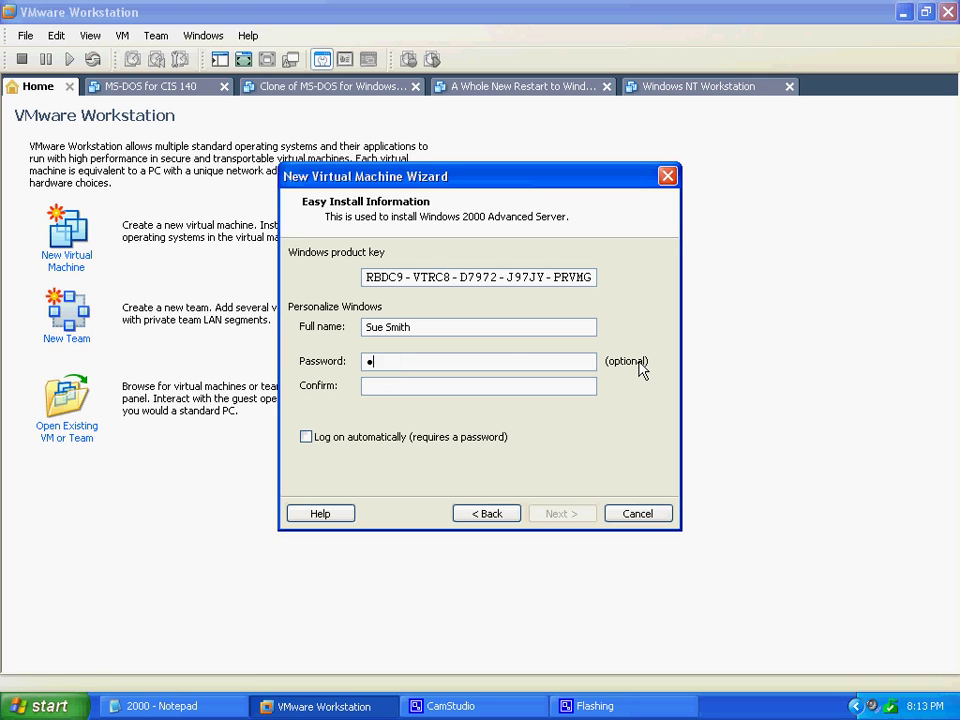
pyautogui.write('***')
pyautogui.press('Tab')
pyautogui.write('*********')
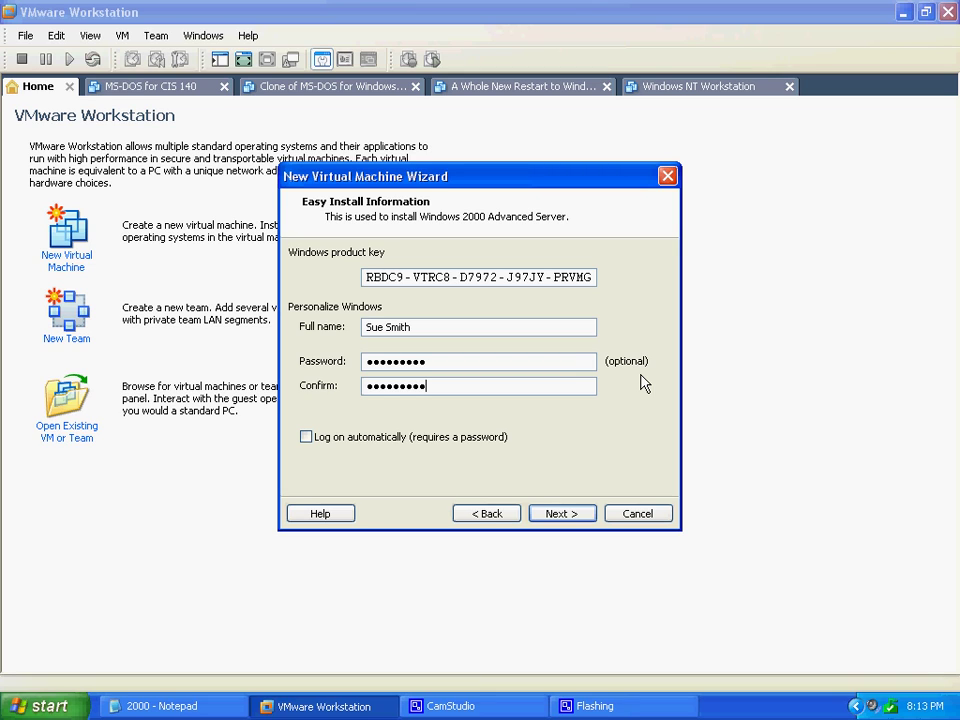
pyautogui.click(305, 437)
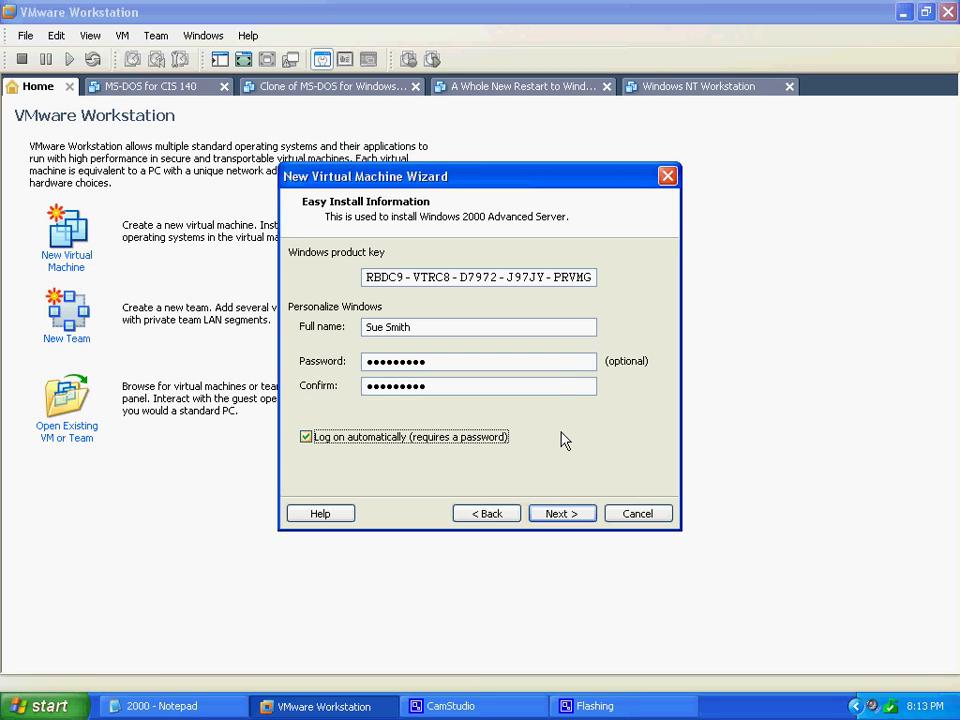
pyautogui.click(560, 514)
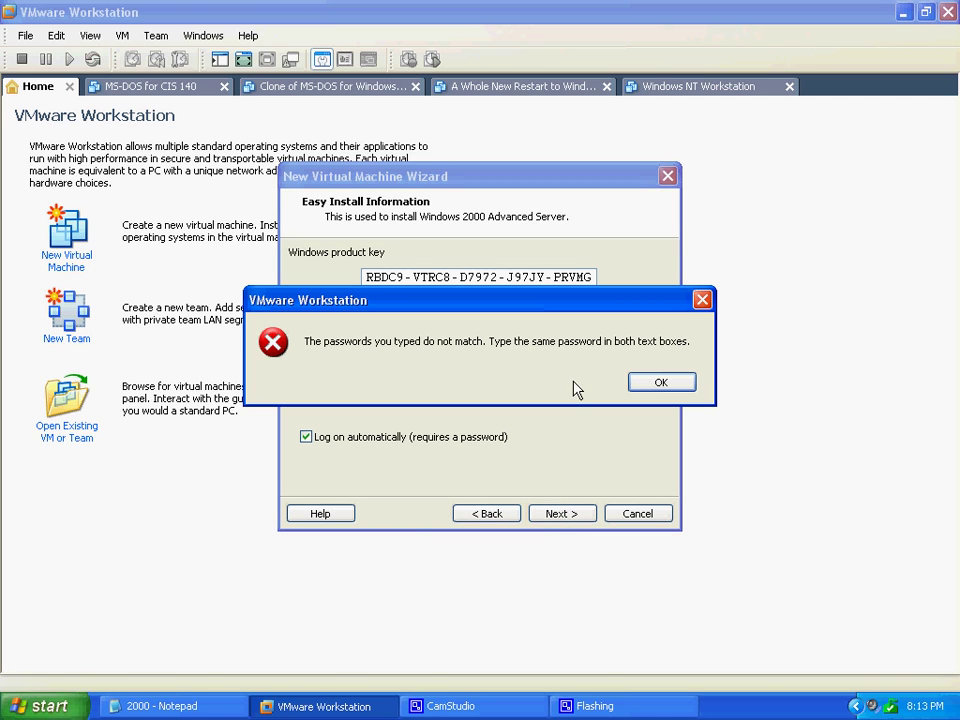
# After the mismatch error, retype matching password and confirmation, then continue to naming
pyautogui.click(662, 384)
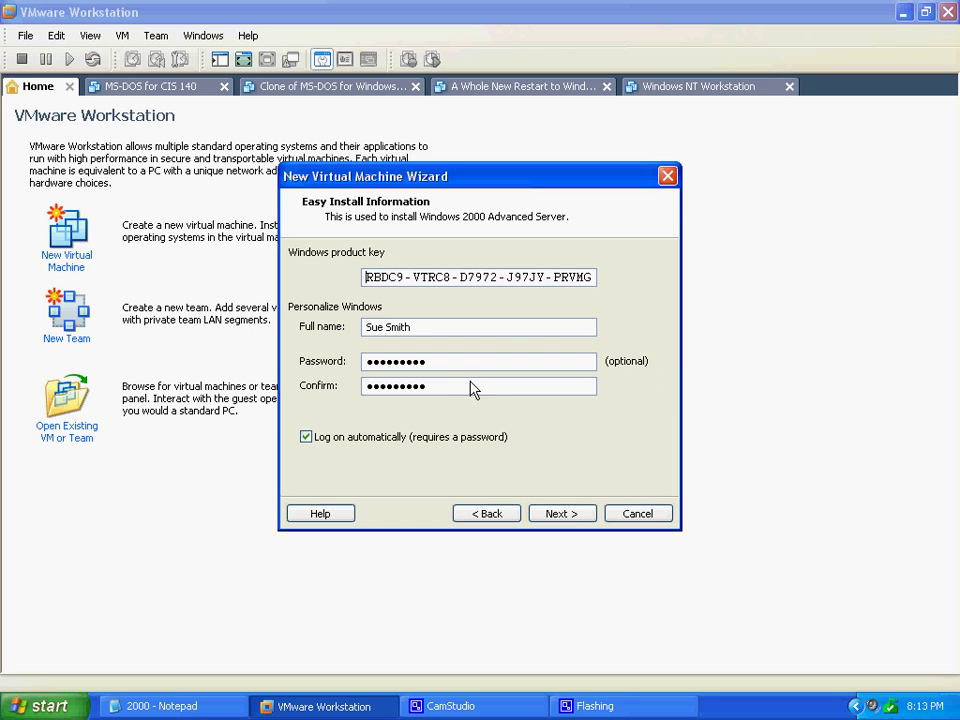
pyautogui.press('BackSpace')
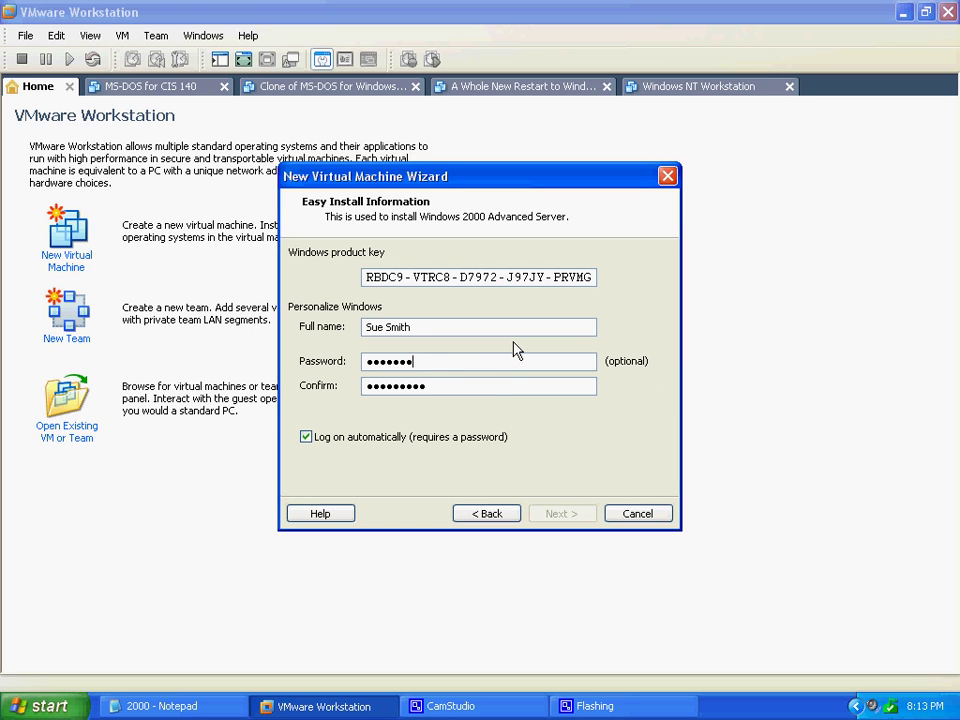
pyautogui.press('BackSpace')
pyautogui.press('BackSpace')
pyautogui.press('BackSpace')
pyautogui.press('BackSpace')
pyautogui.press('BackSpace')
pyautogui.press('BackSpace')
pyautogui.press('BackSpace')
pyautogui.press('BackSpace')
pyautogui.write('•••••••••')
pyautogui.click(438, 390)
pyautogui.press('BackSpace')
pyautogui.press('BackSpace')
pyautogui.press('BackSpace')
pyautogui.press('BackSpace')
pyautogui.press('BackSpace')
pyautogui.press('BackSpace')
pyautogui.press('BackSpace')
pyautogui.press('BackSpace')
pyautogui.press('BackSpace')
pyautogui.write('•••••••••')
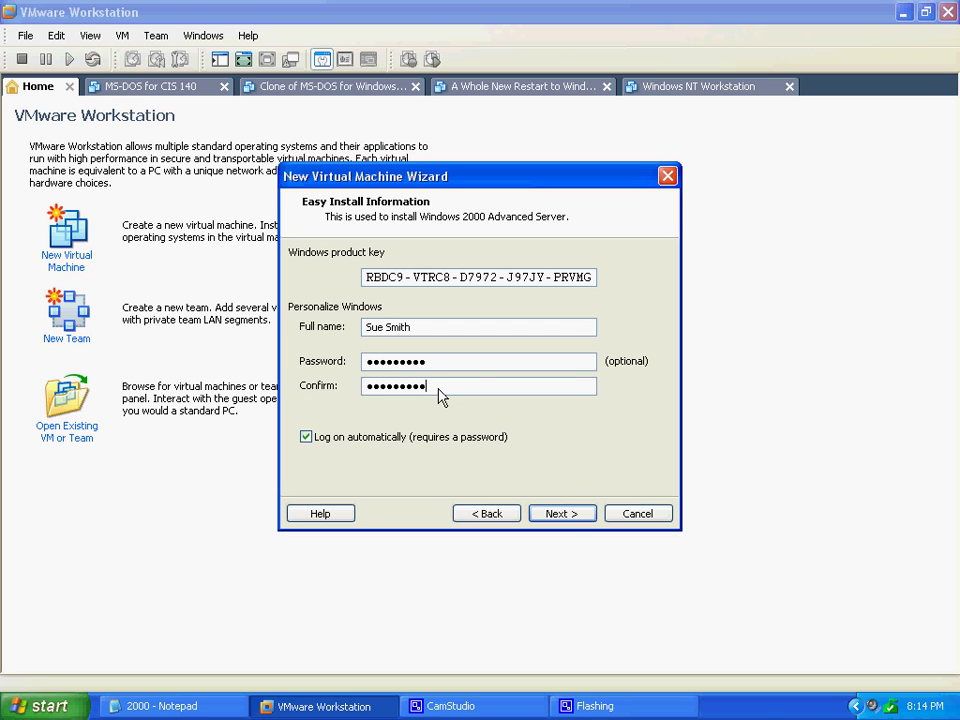
pyautogui.click(558, 512)
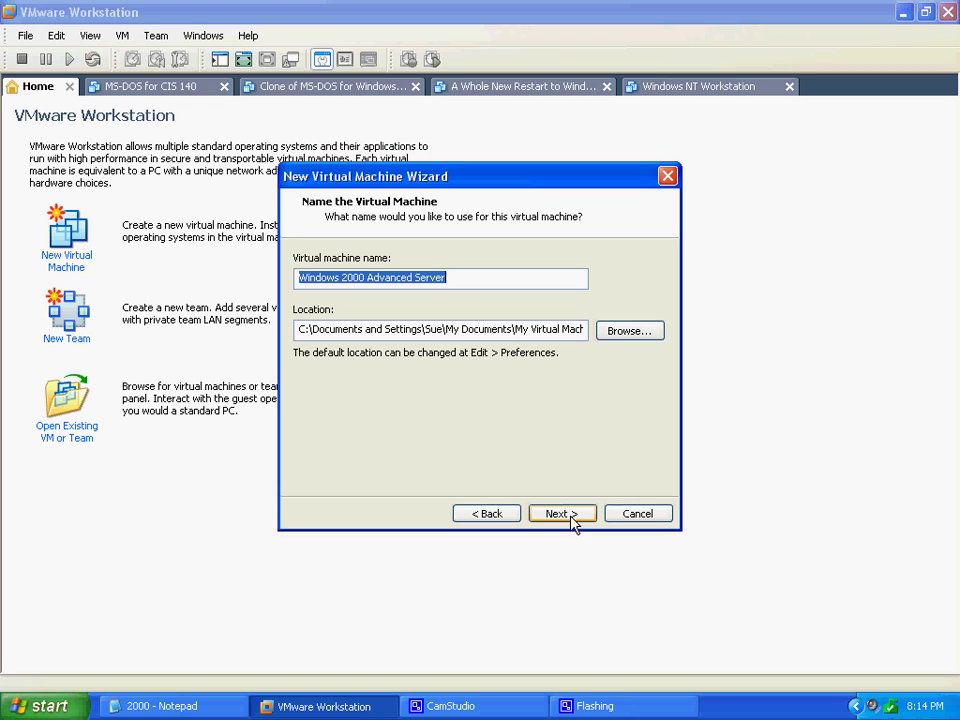
# Accept the default 'Windows 2000 Advanced Server' name and 8 GB disk, then customize hardware
pyautogui.click(559, 513)
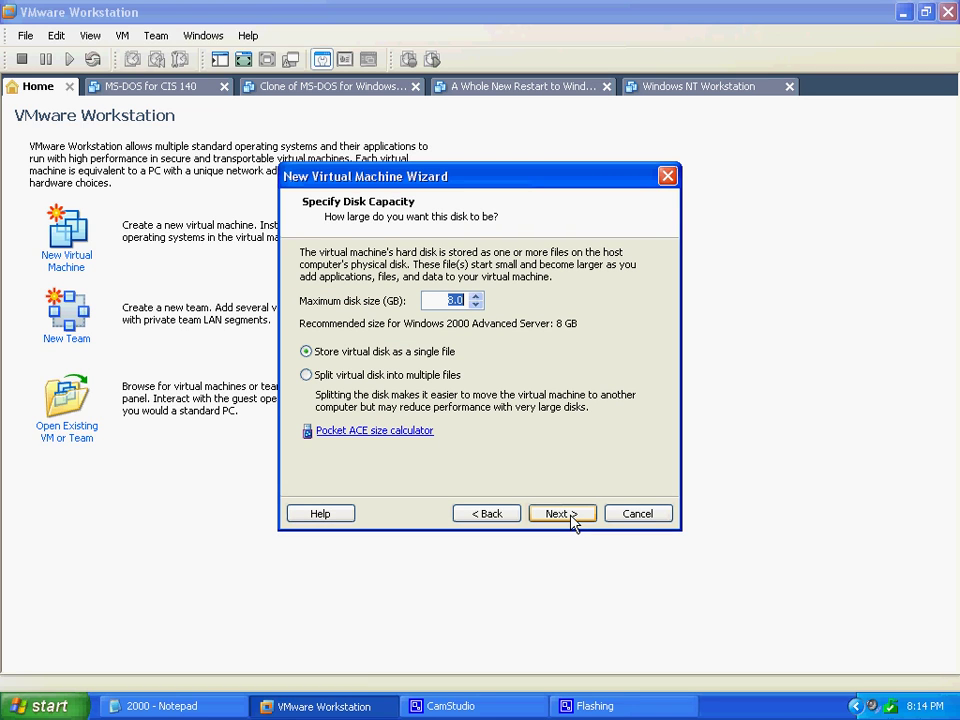
pyautogui.click(560, 513)
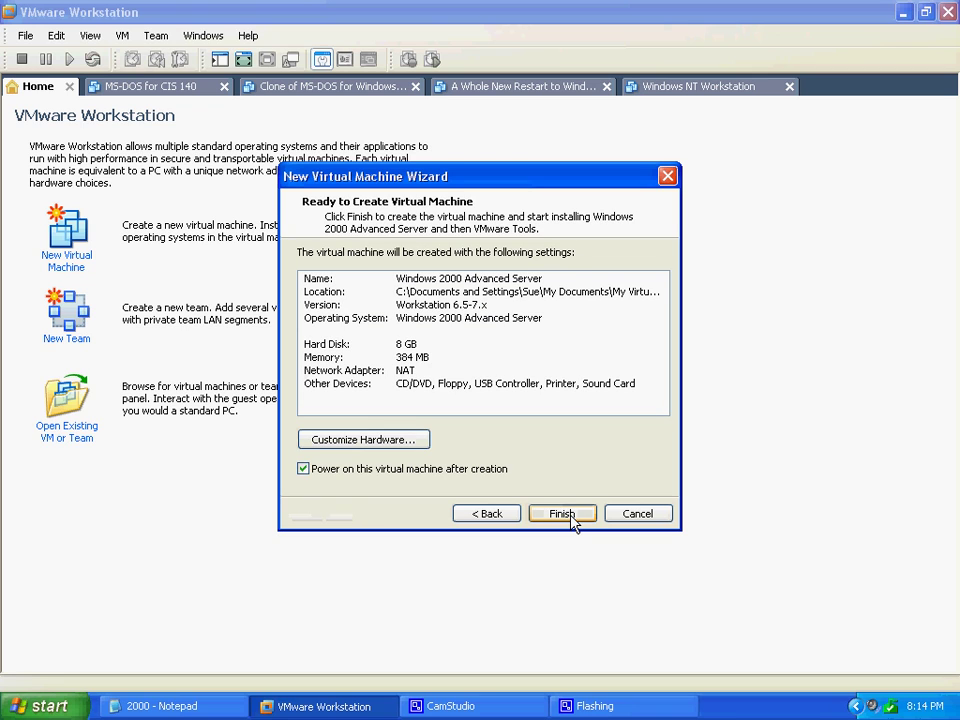
pyautogui.click(396, 448)
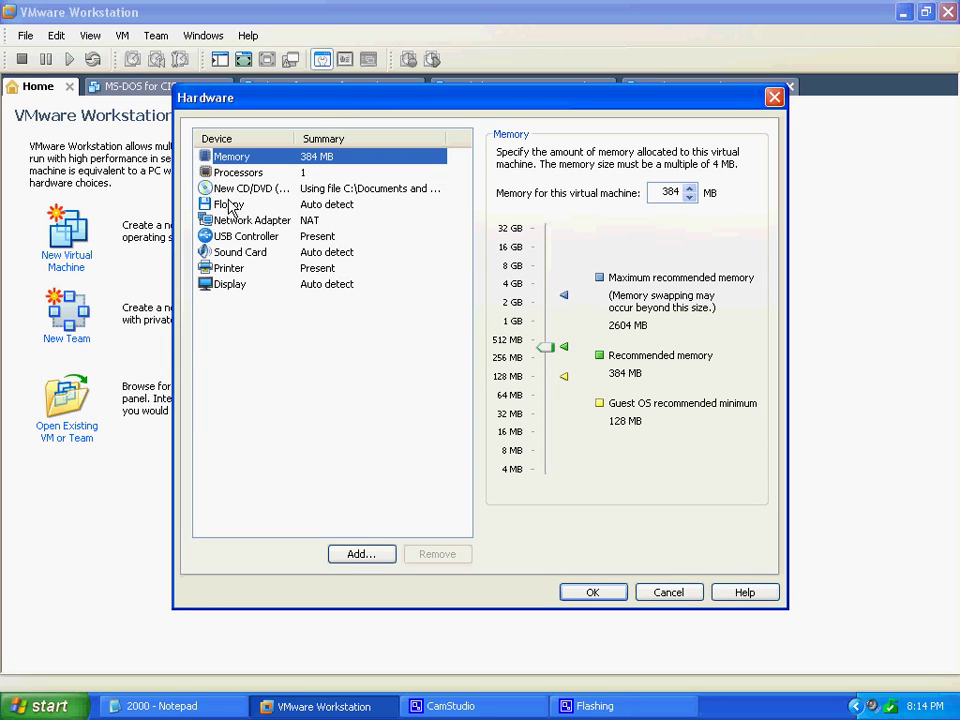
# Attach the WIN2000_SERVER ISO to the CD/DVD drive, then finish and power on the VM
pyautogui.click(240, 189)
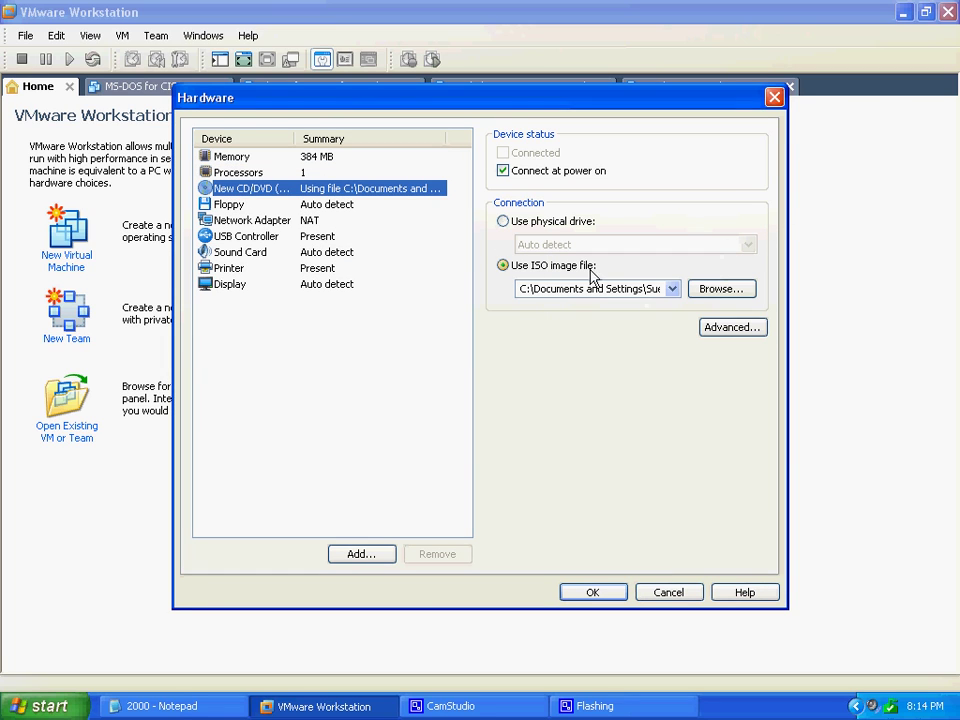
pyautogui.click(740, 296)
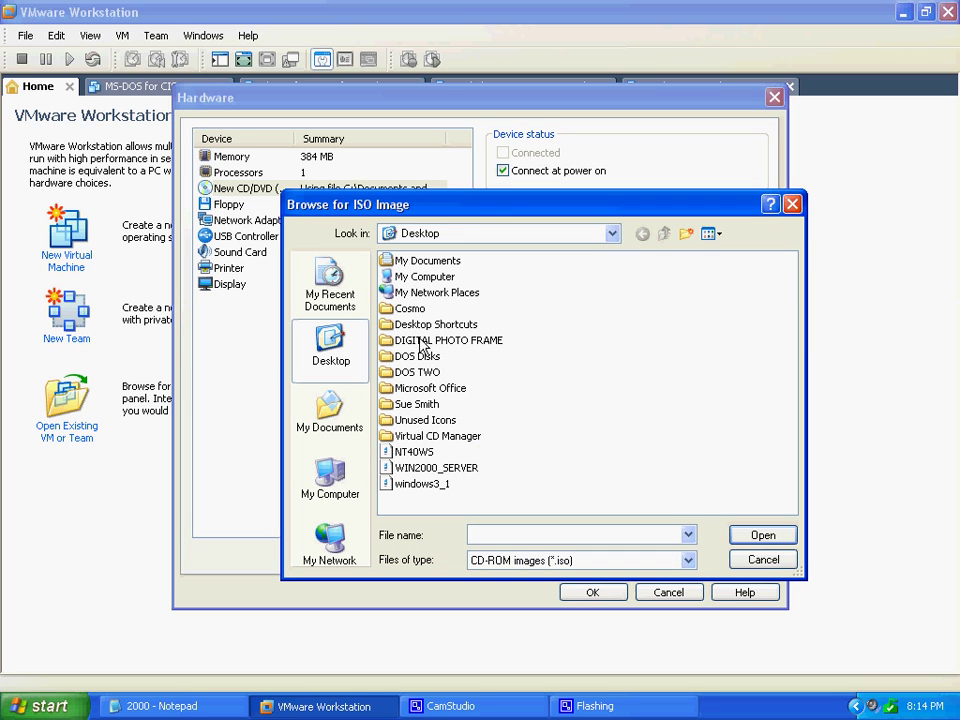
pyautogui.click(436, 467)
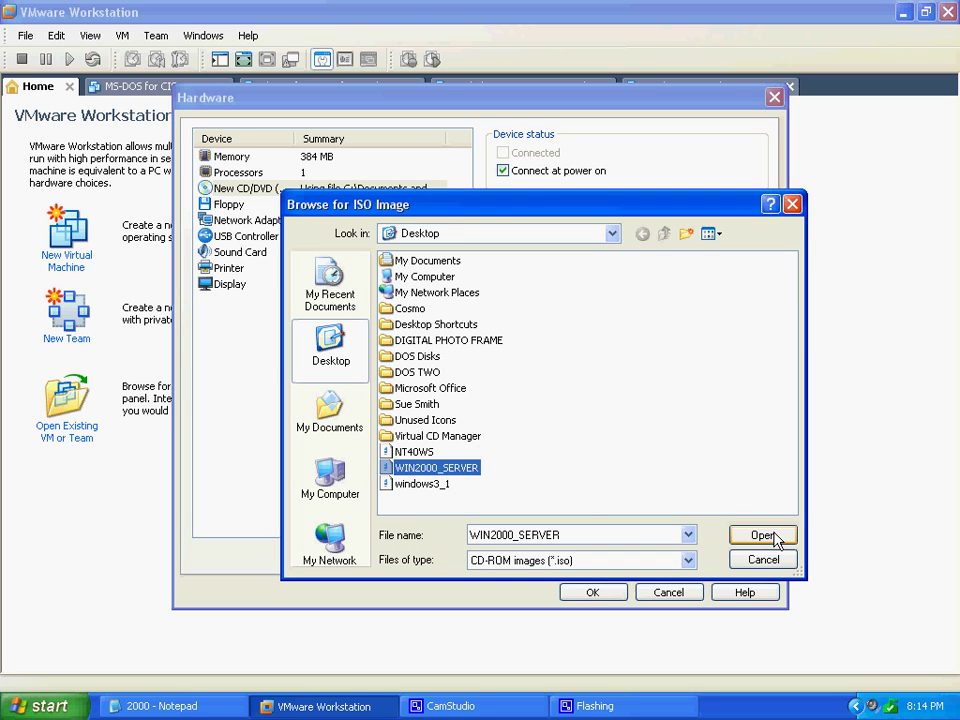
pyautogui.click(762, 536)
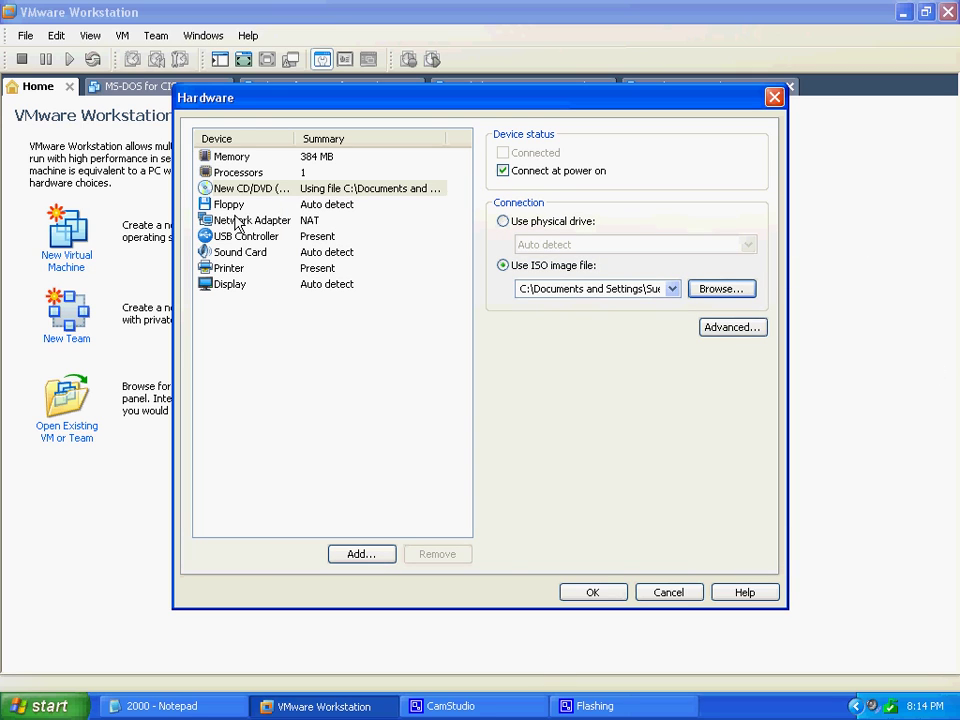
pyautogui.click(234, 204)
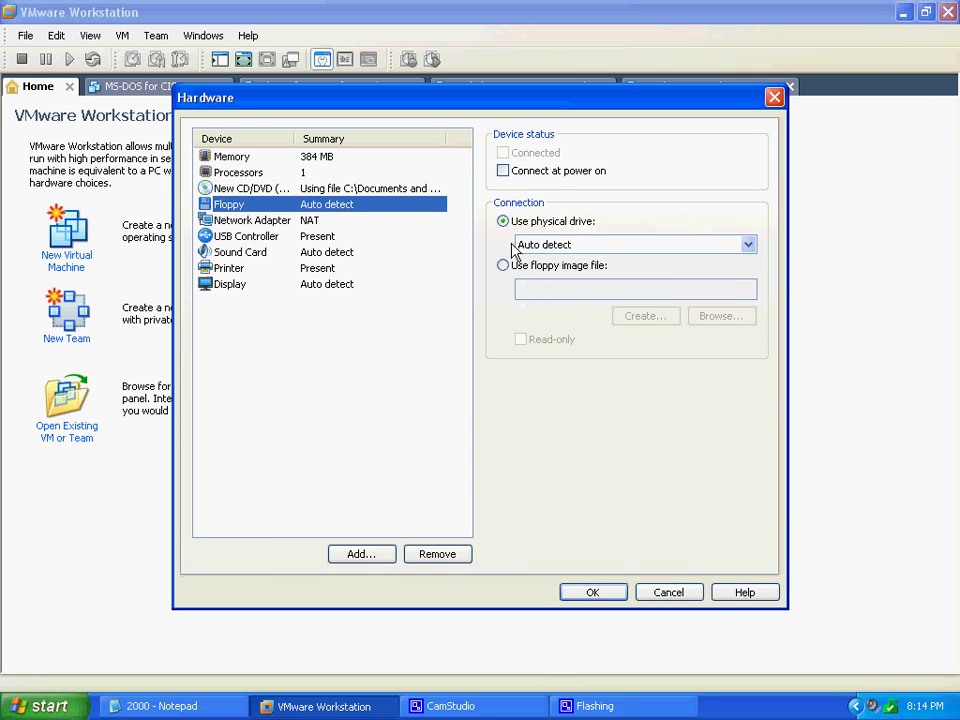
pyautogui.click(604, 596)
pyautogui.click(561, 514)
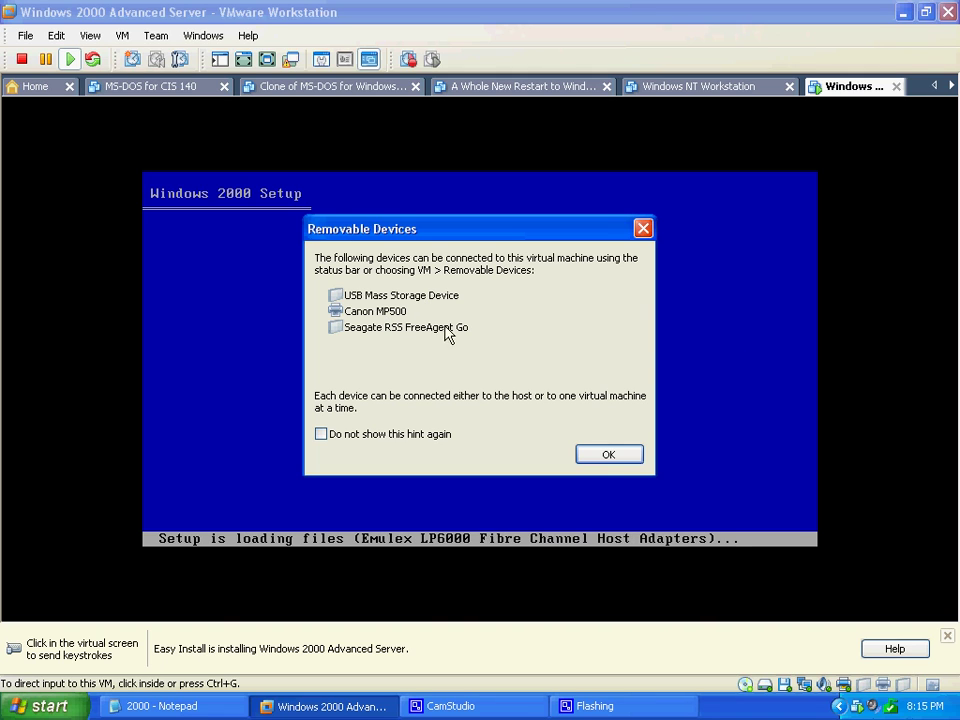
# Dismiss the Removable Devices notice and press C to continue Setup onto the new disk
pyautogui.click(628, 456)
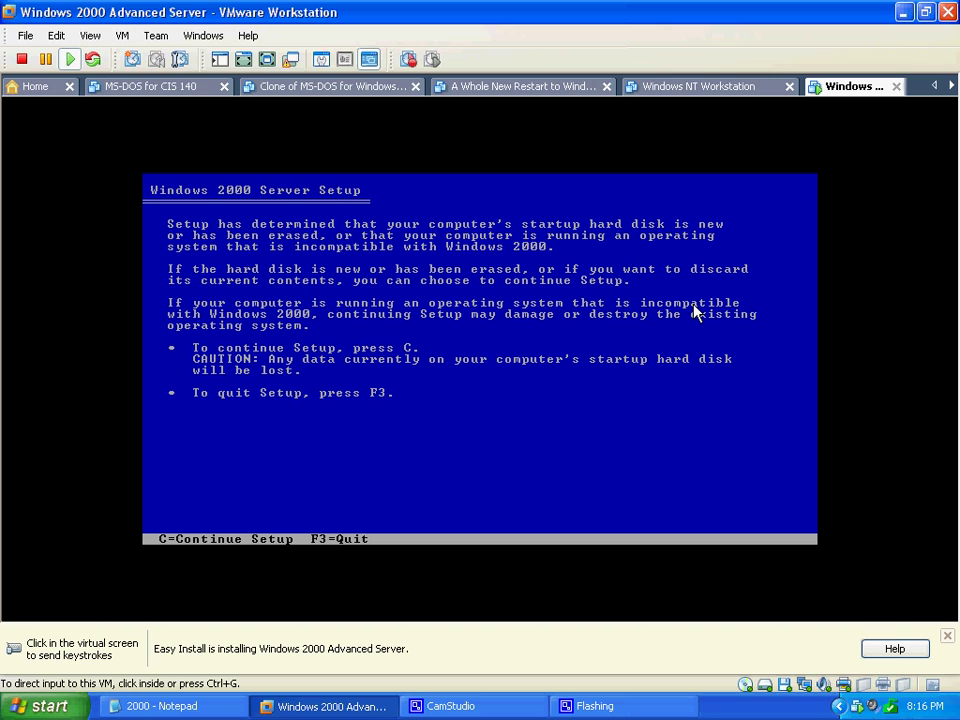
pyautogui.click(515, 428)
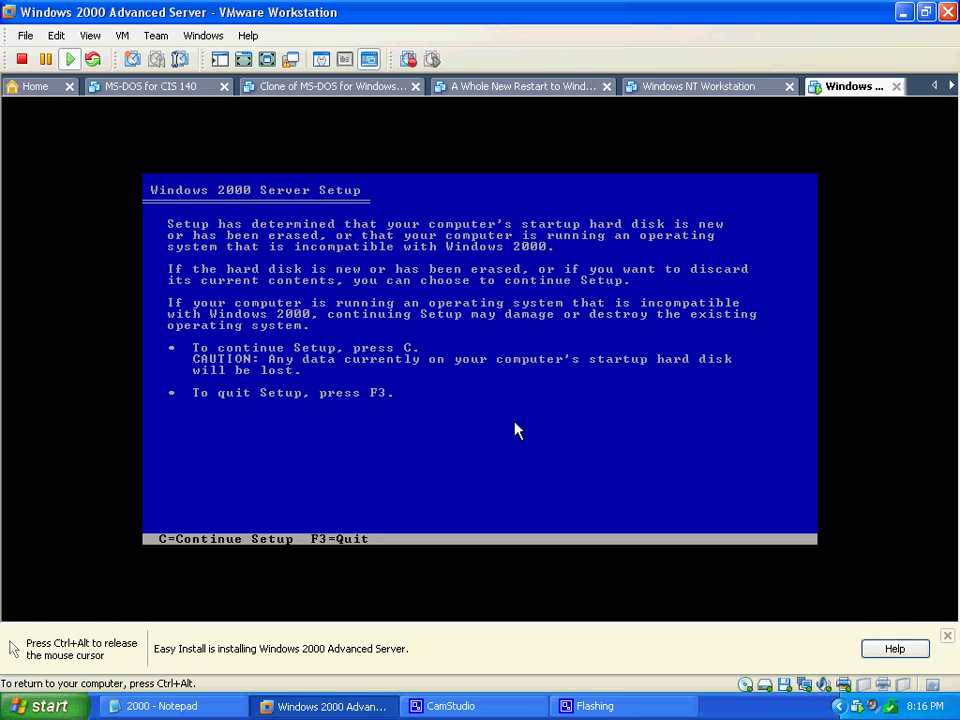
pyautogui.press('c')
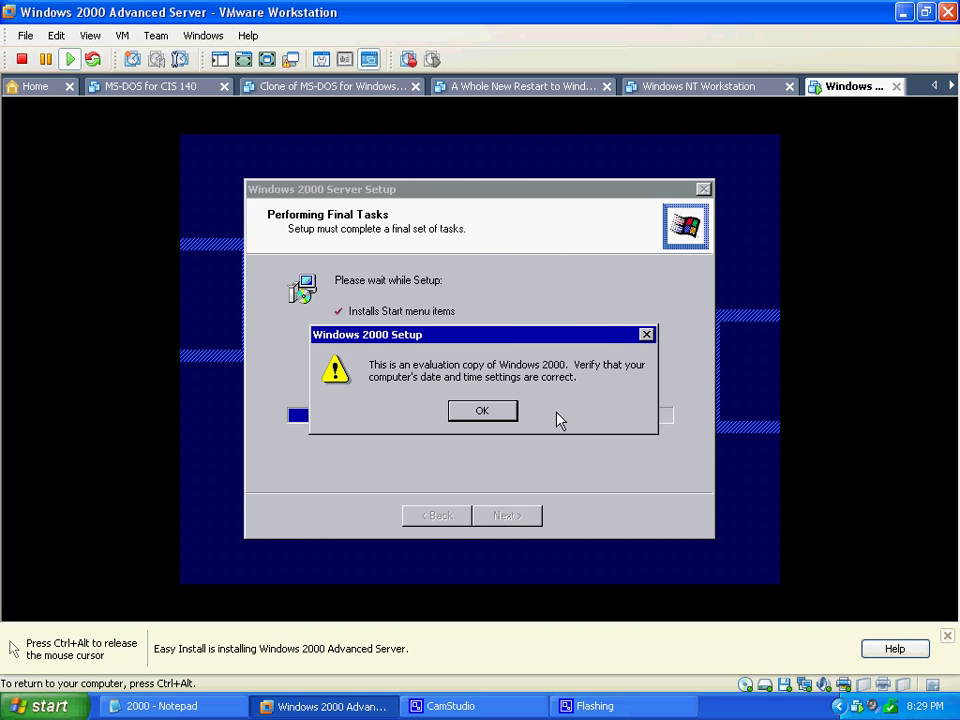
# Acknowledge the evaluation-copy warning and keep the current date and time settings
pyautogui.click(482, 415)
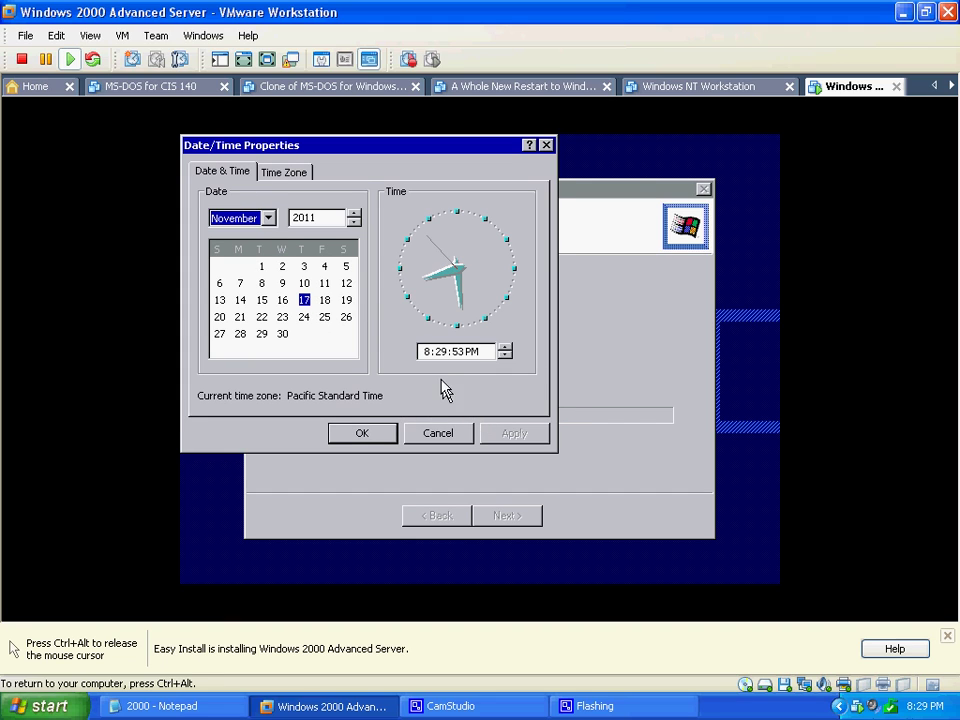
pyautogui.click(364, 435)
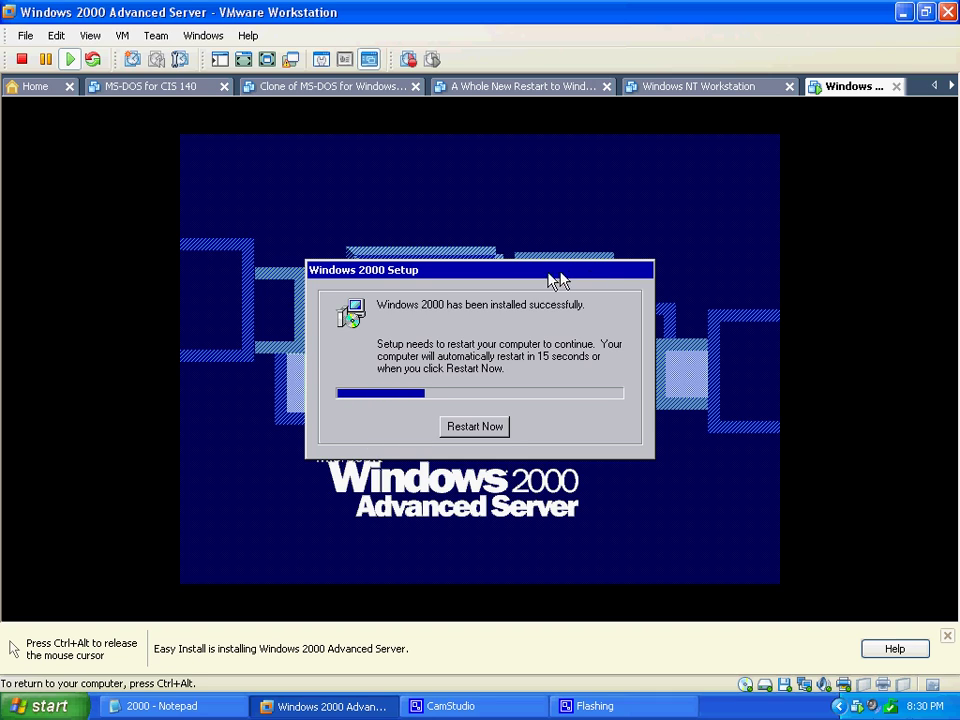
# Restart the Windows 2000 guest now and let it boot to Configure Your Server
pyautogui.click(475, 428)
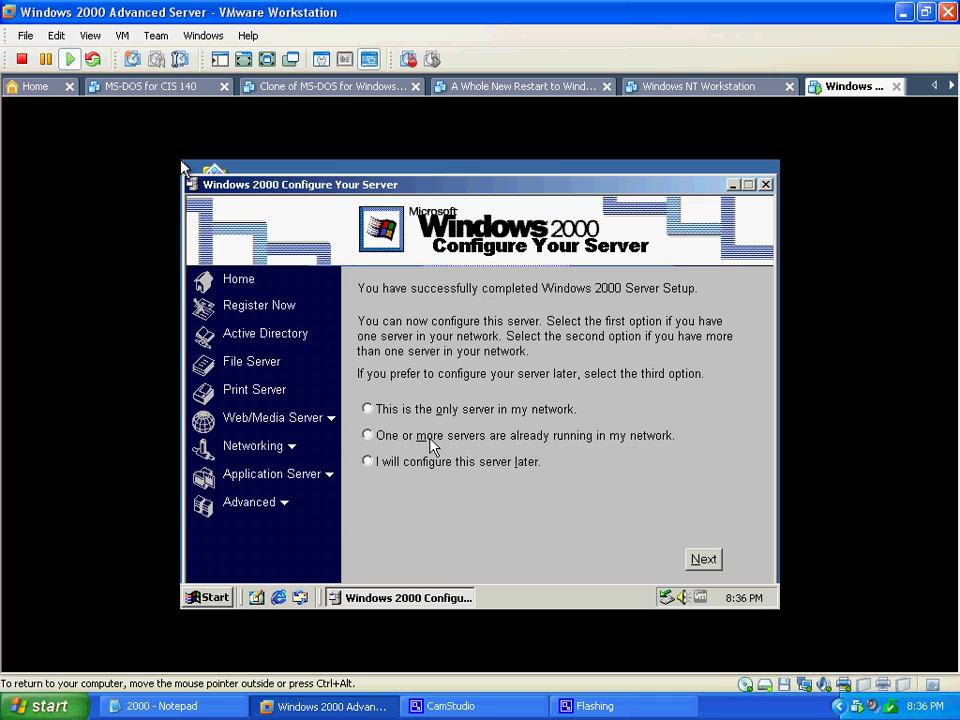
# Choose 'This is the only server in my network' in Configure Your Server and continue
pyautogui.click(367, 410)
pyautogui.click(703, 562)
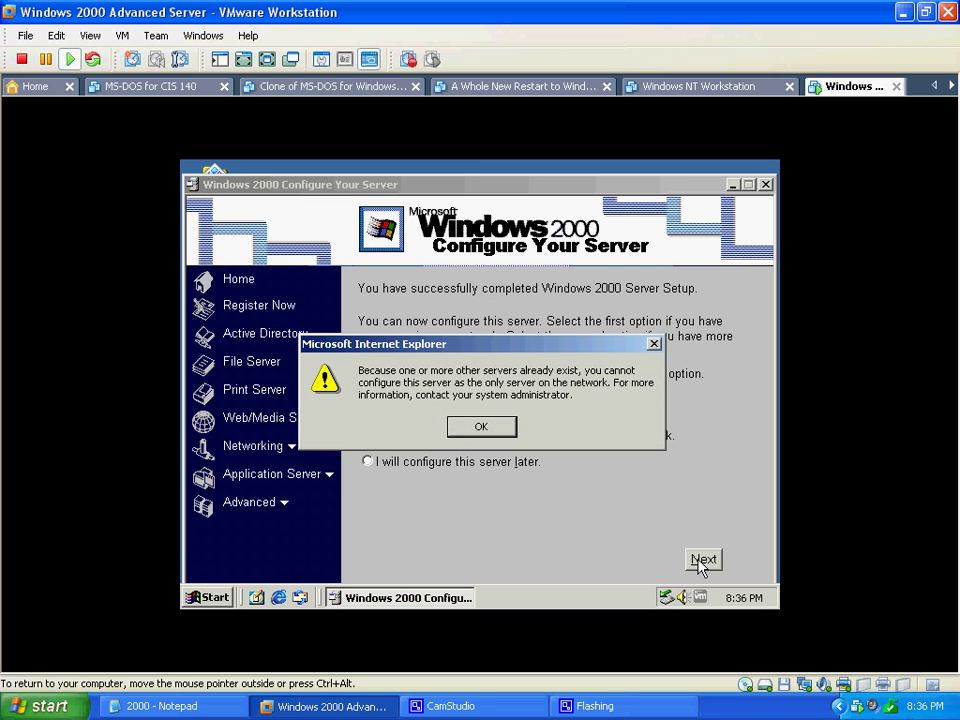
# Dismiss the multiple-servers warning, go back to Server Choices, and pick 'I will configure this server later'
pyautogui.click(484, 430)
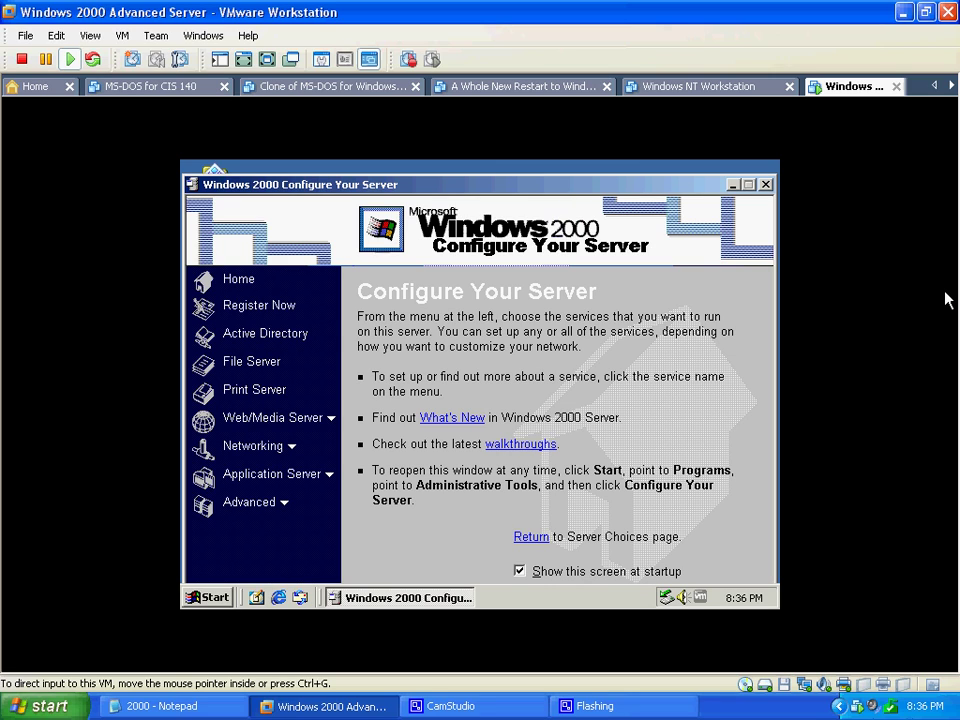
pyautogui.click(530, 540)
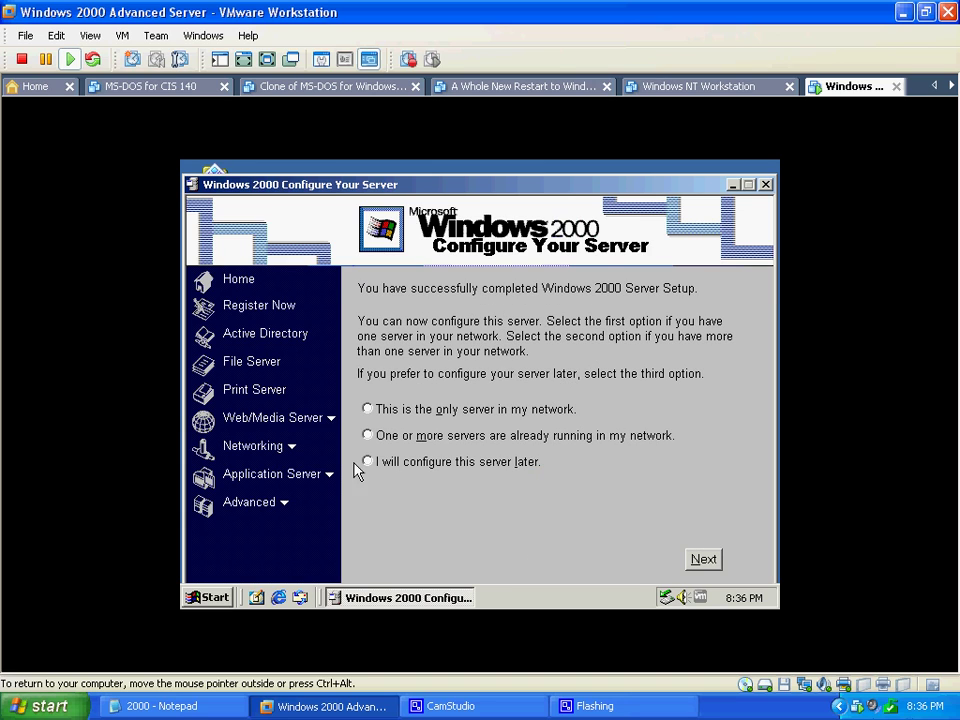
pyautogui.click(369, 463)
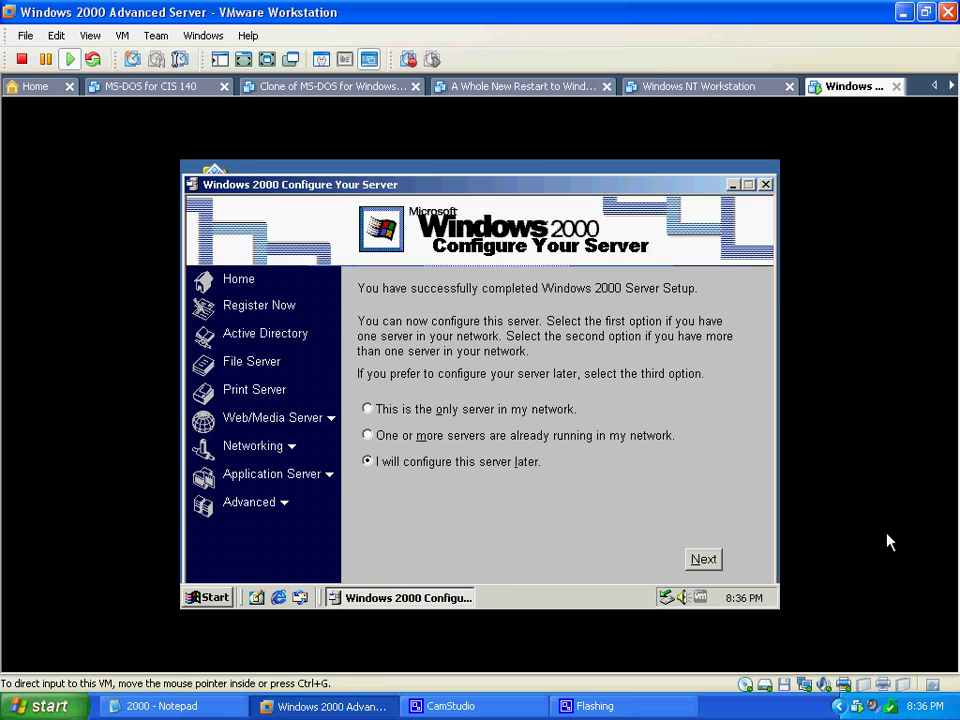
# Continue with 'I will configure this server later' to reach the Configure Your Server home page
pyautogui.click(703, 560)
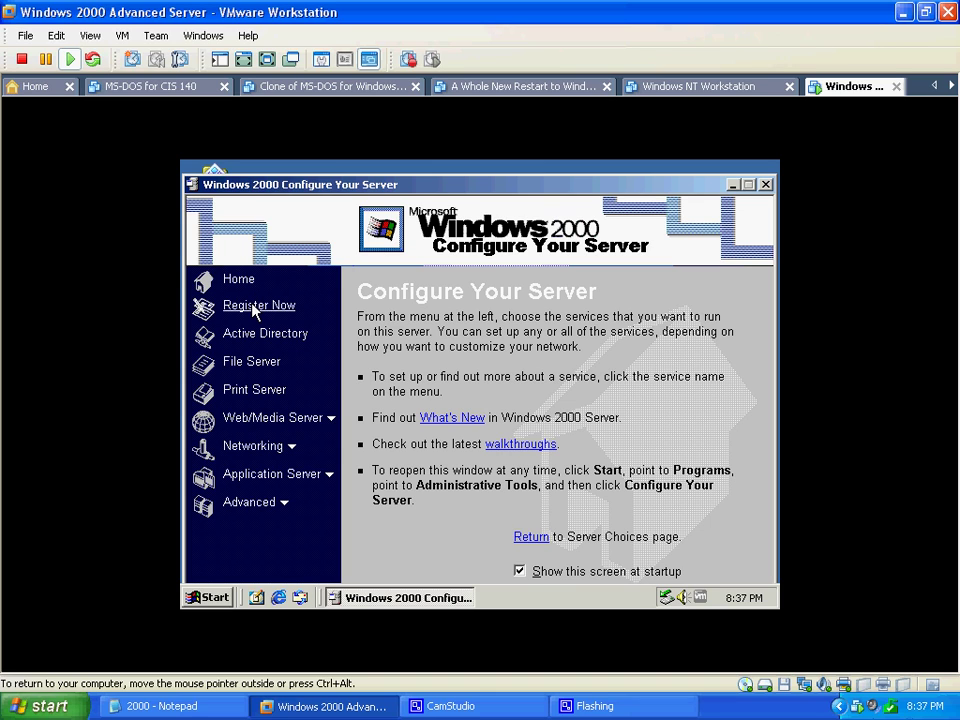
# Browse the Active Directory, File Server, Print Server and Web/Media Server pages, then close Configure Your Server
pyautogui.click(253, 344)
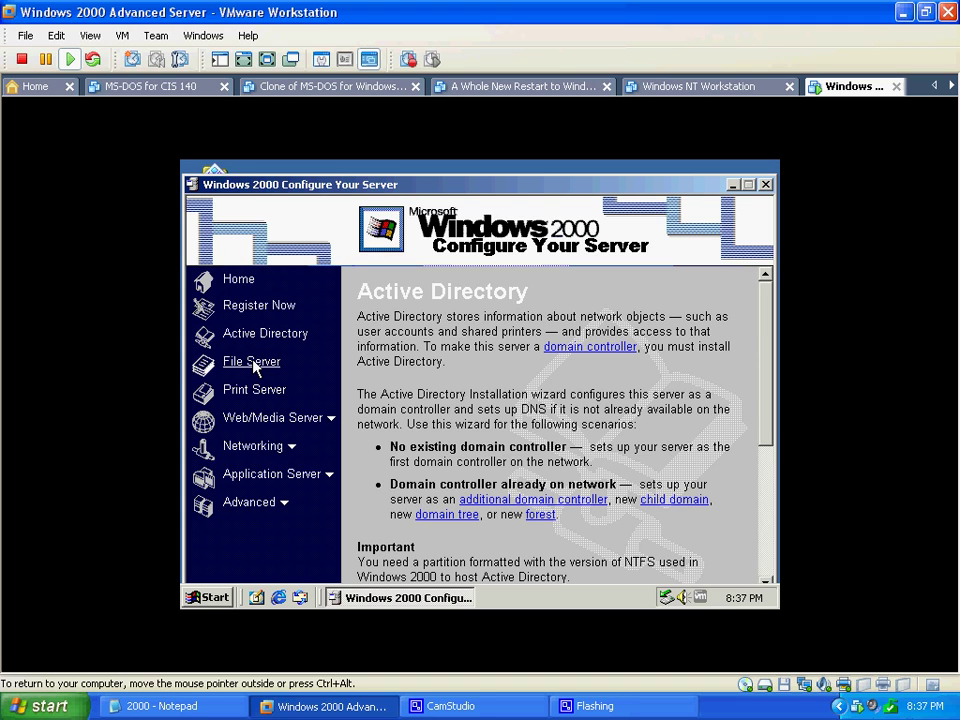
pyautogui.scroll(-5, 770, 618)
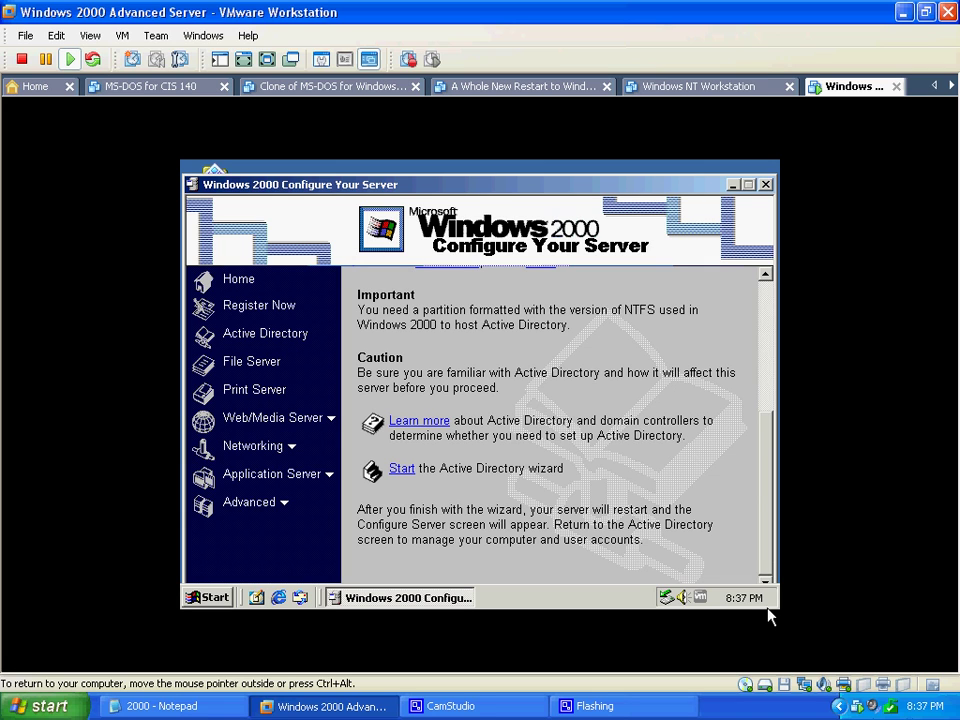
pyautogui.scroll(5, 758, 550)
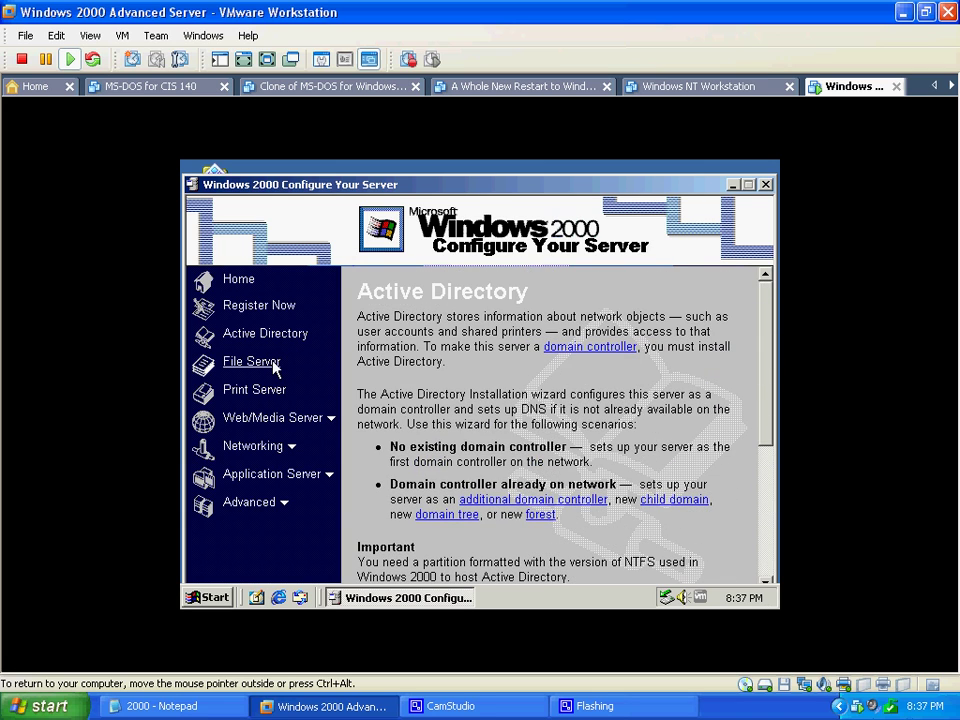
pyautogui.click(252, 362)
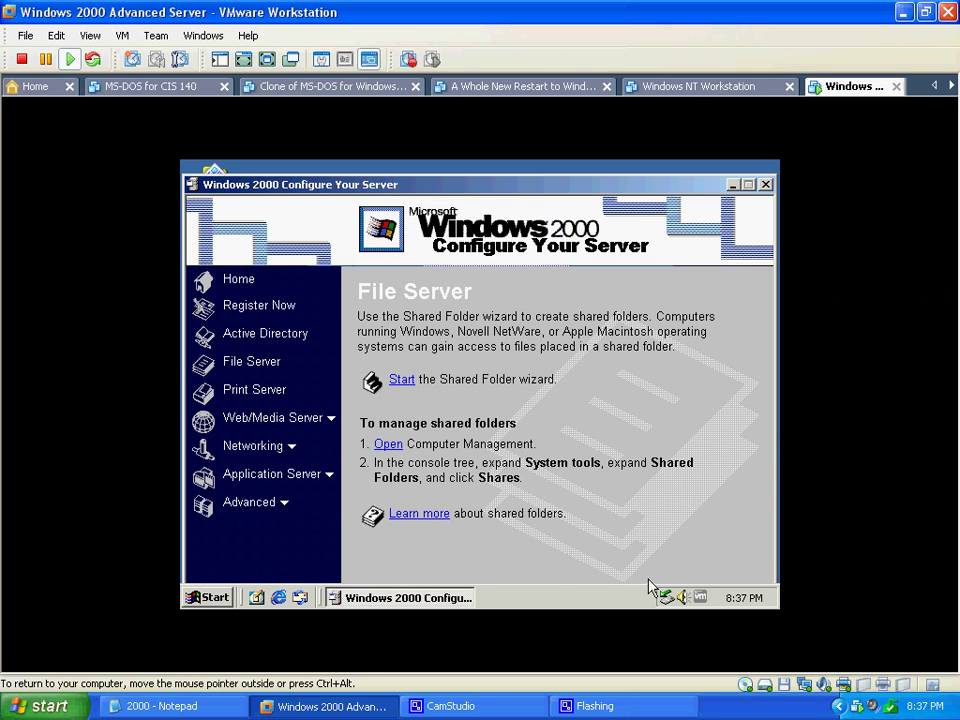
pyautogui.click(248, 392)
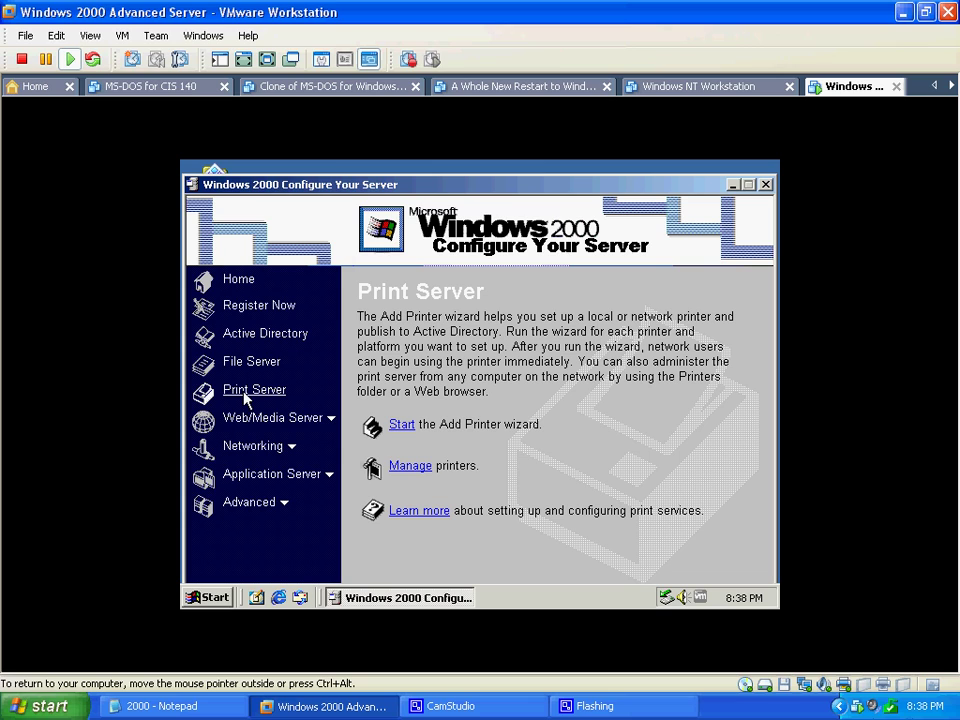
pyautogui.click(238, 424)
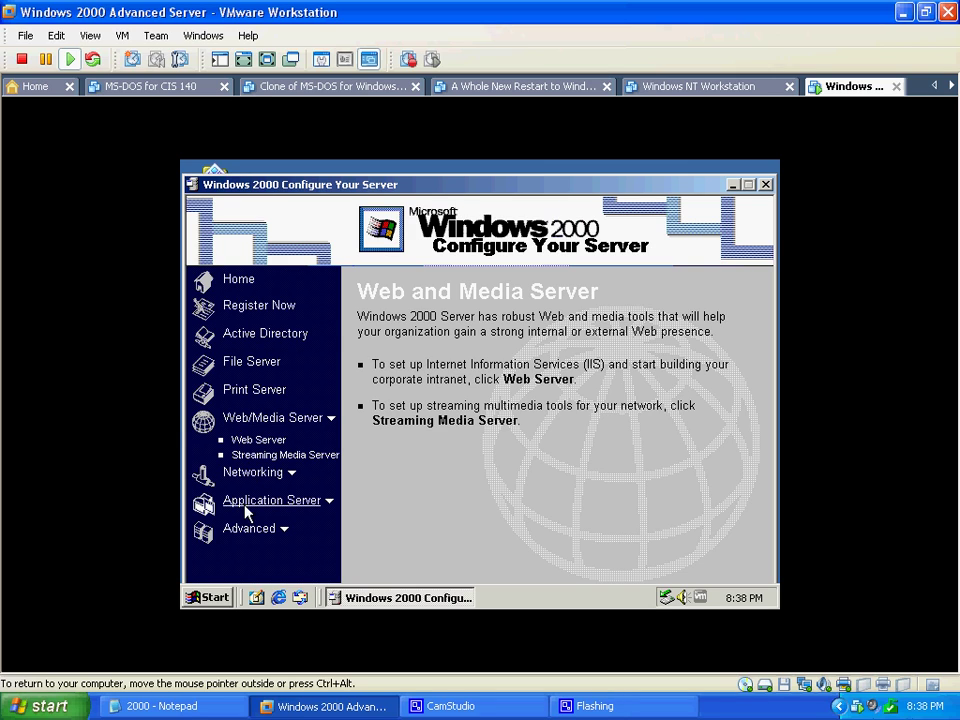
pyautogui.click(765, 187)
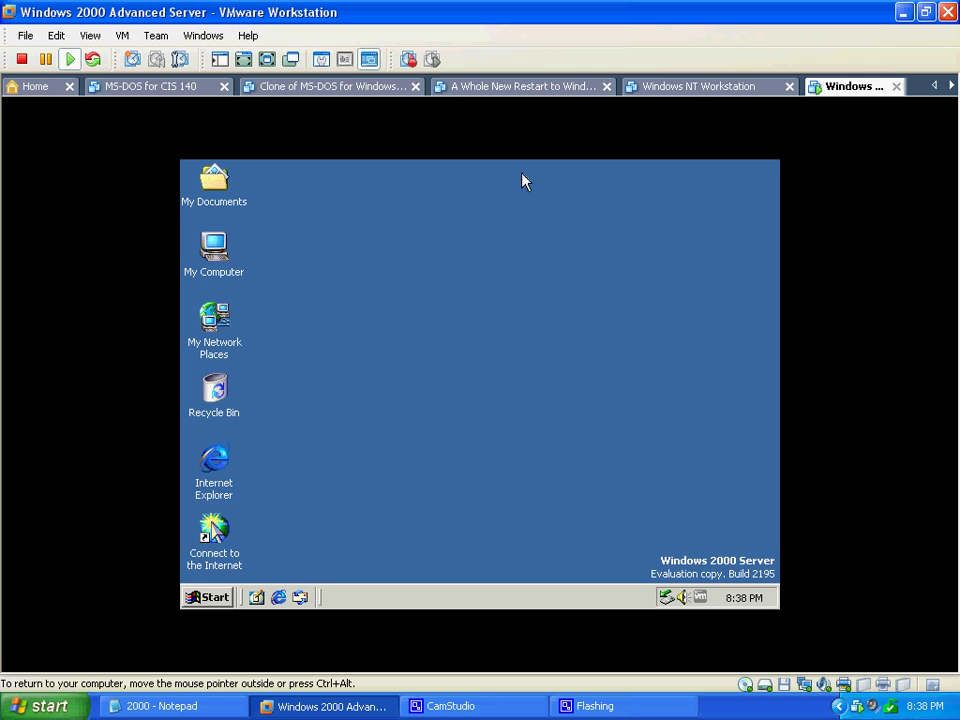
# Select the Connect to the Internet shortcut on the Windows 2000 Server desktop
pyautogui.click(213, 532)
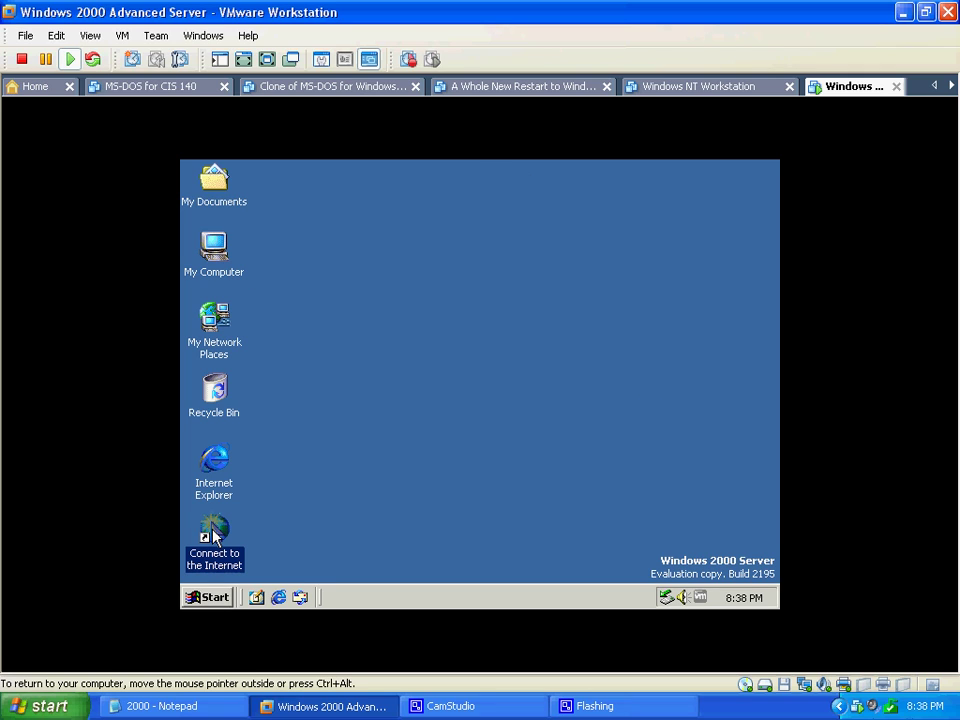
pyautogui.doubleClick(213, 534)
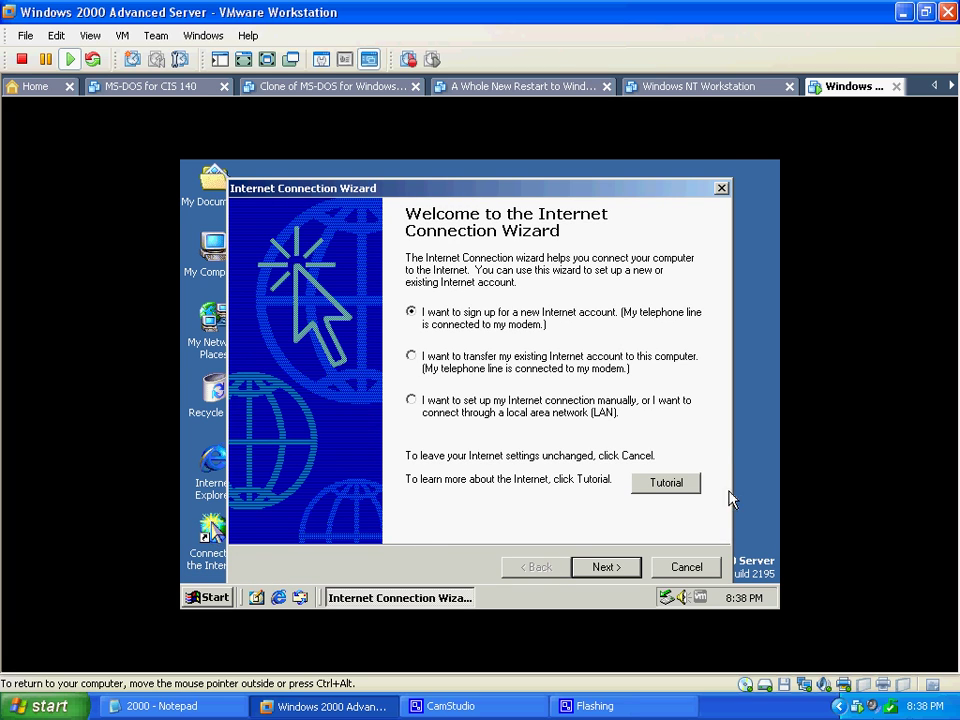
pyautogui.click(686, 567)
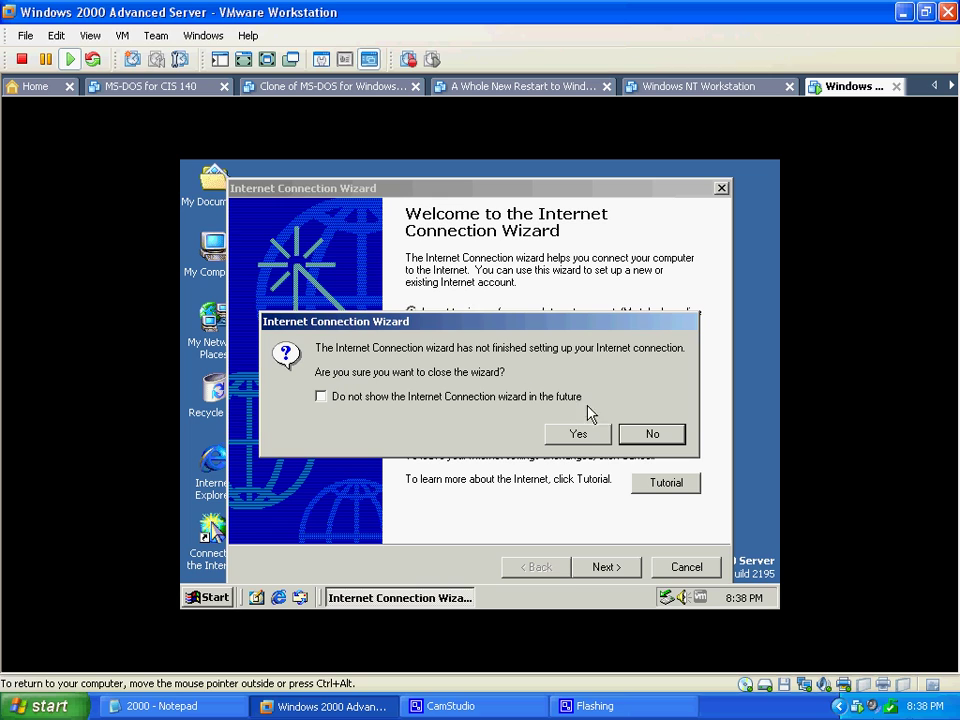
pyautogui.click(576, 434)
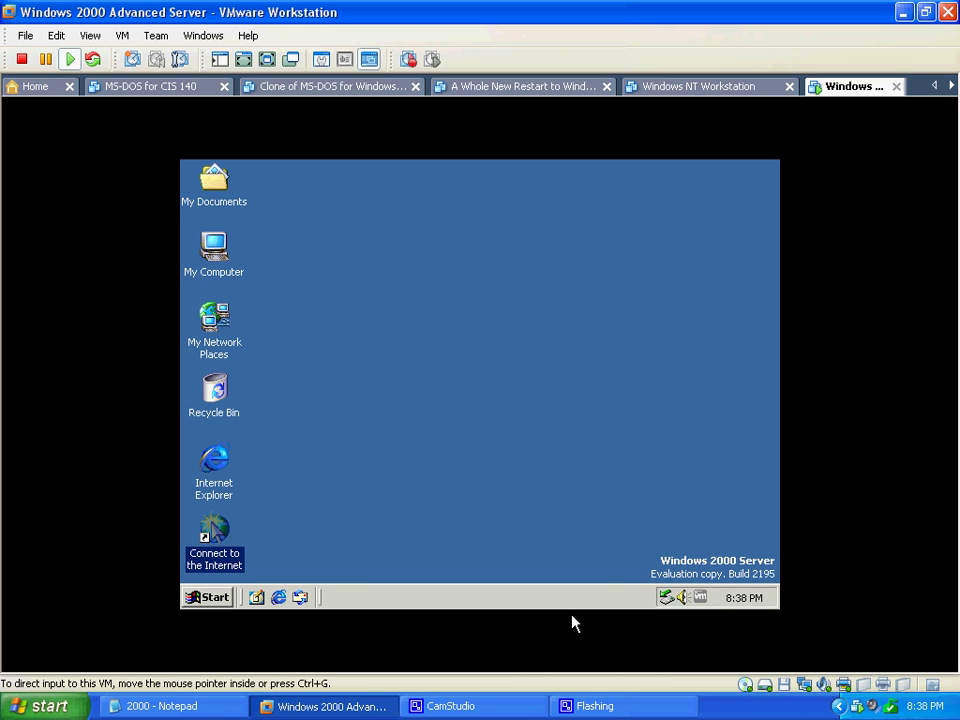
pyautogui.click(460, 707)
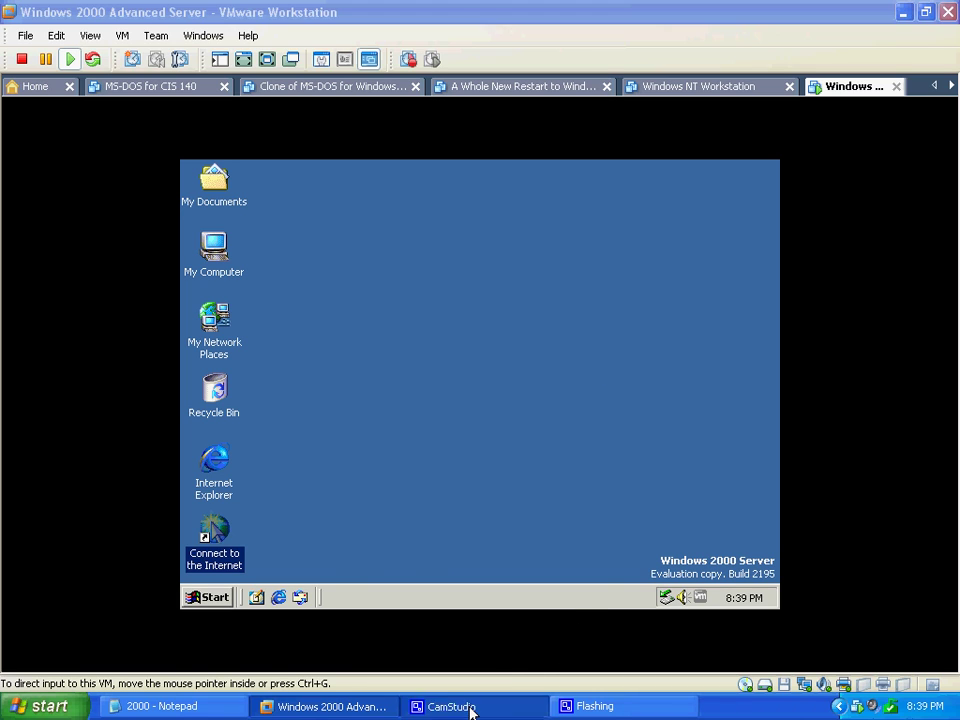